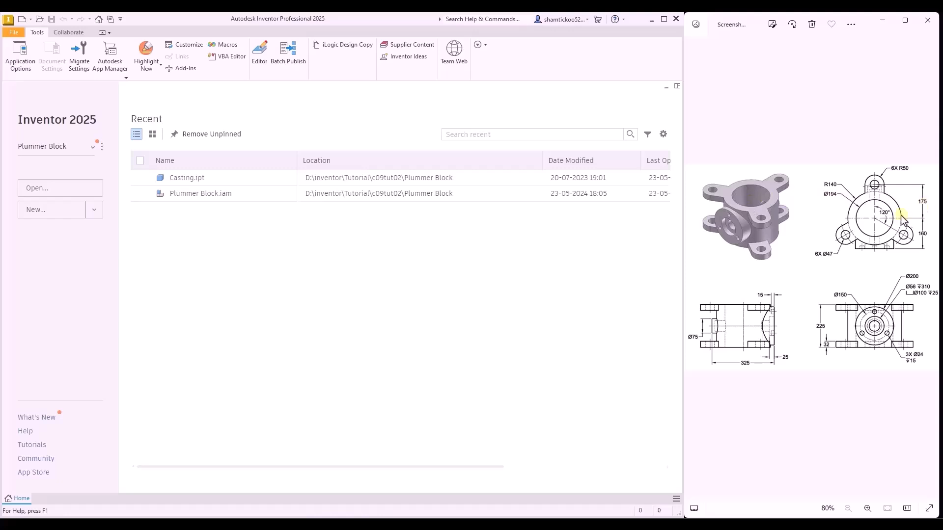
- Create a new part from the metric Standard (mm).ipt template and start a 2D sketch on the horizontal XZ plane
click(55, 216)
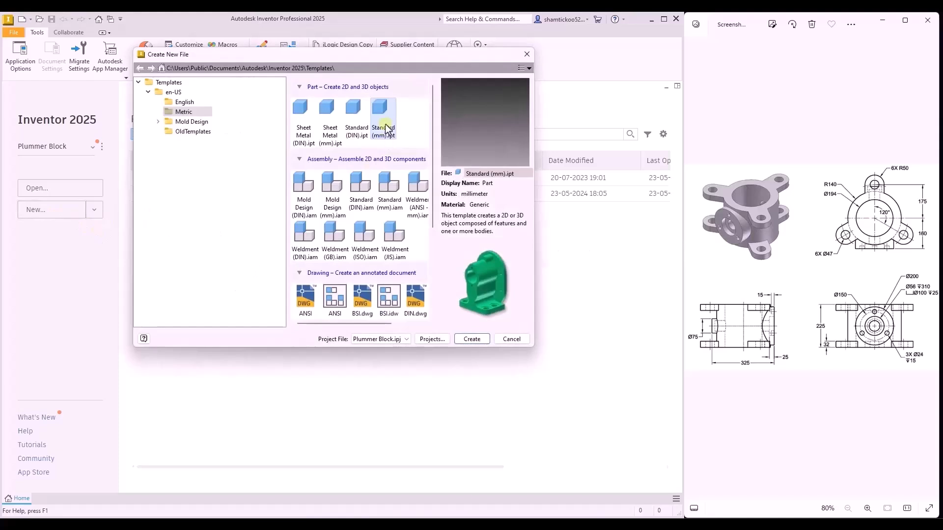
double_click(385, 124)
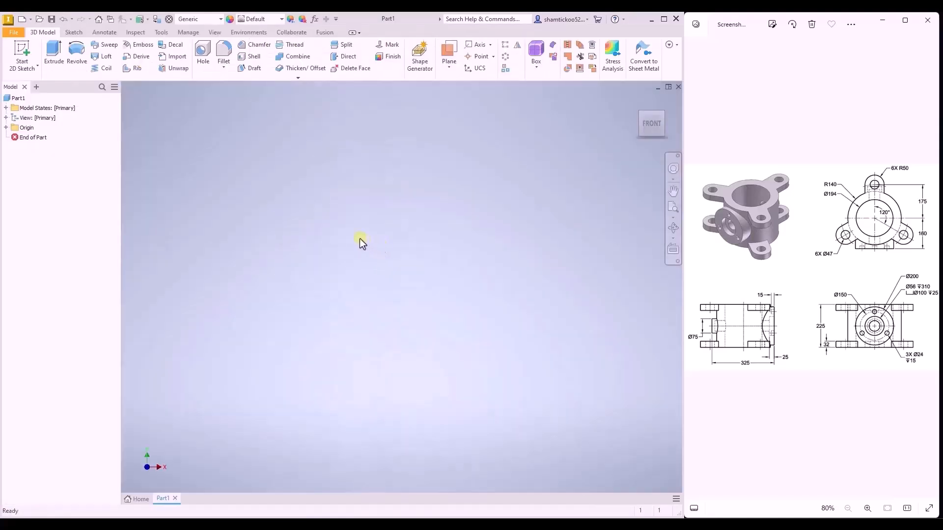
click(22, 55)
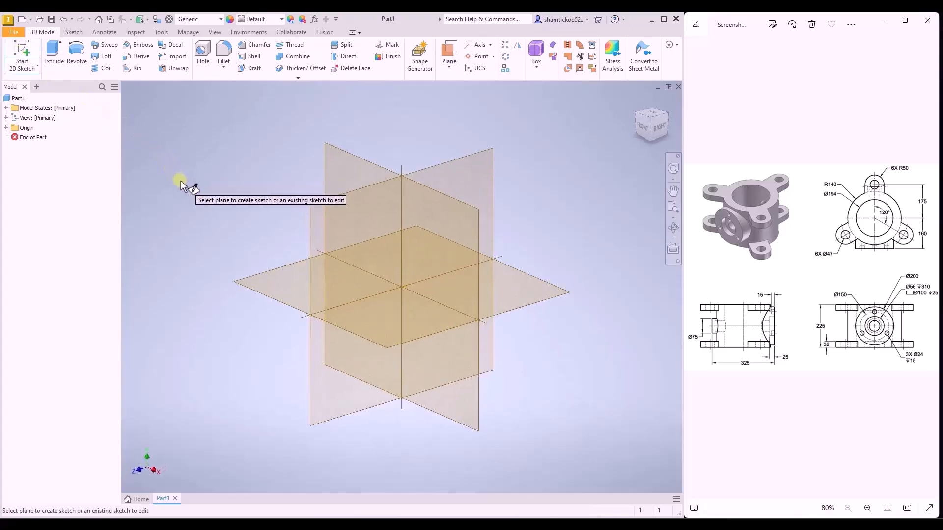
click(262, 276)
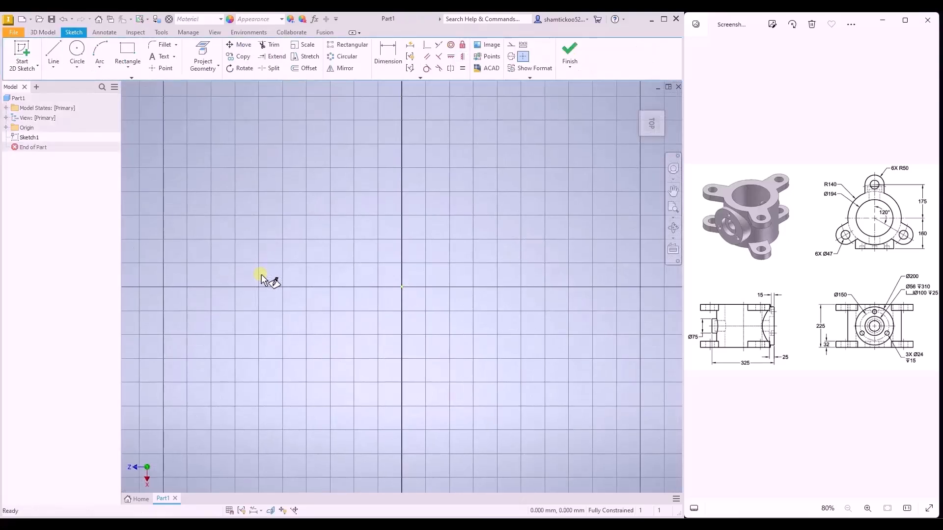
- Draw two concentric circles centred on the sketch origin, about 14 mm and about 9 mm in diameter
click(77, 50)
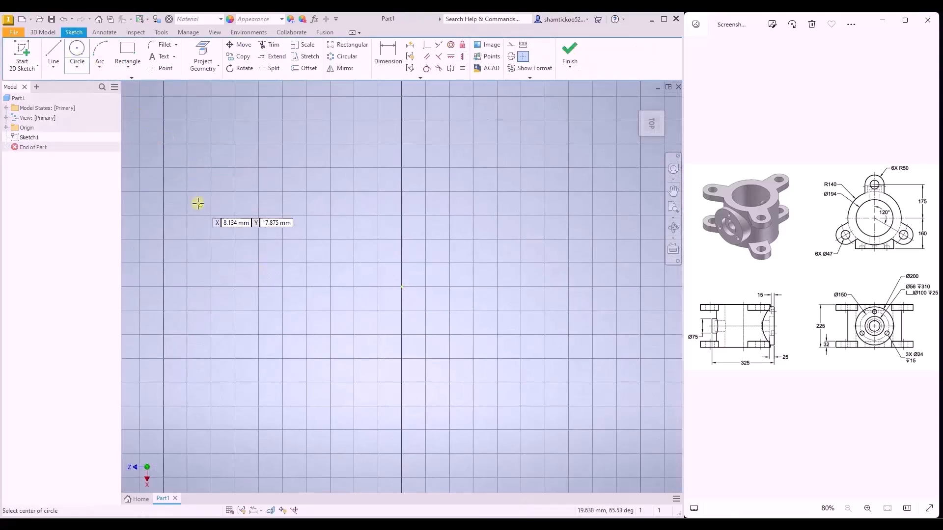
click(402, 287)
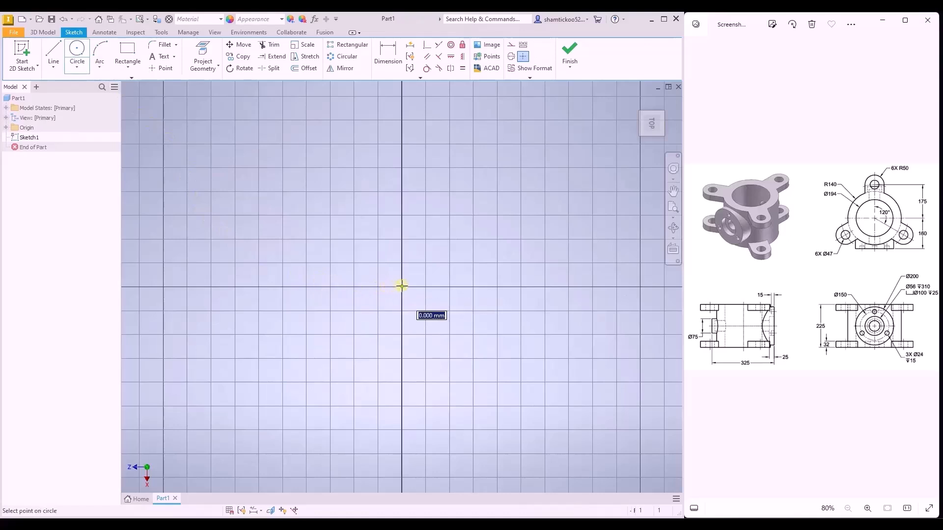
click(459, 229)
click(402, 287)
click(439, 247)
key(Escape)
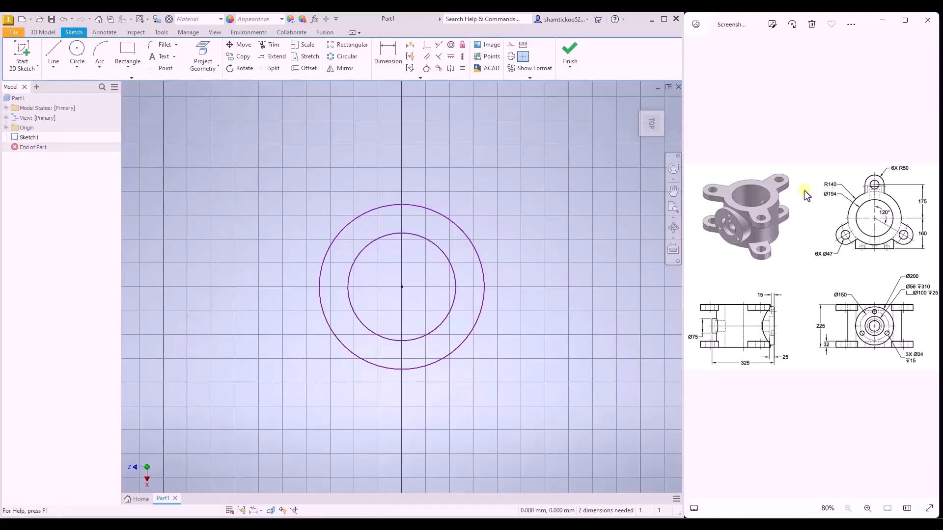
- Dimension the inner circle's diameter as 194 mm
click(389, 55)
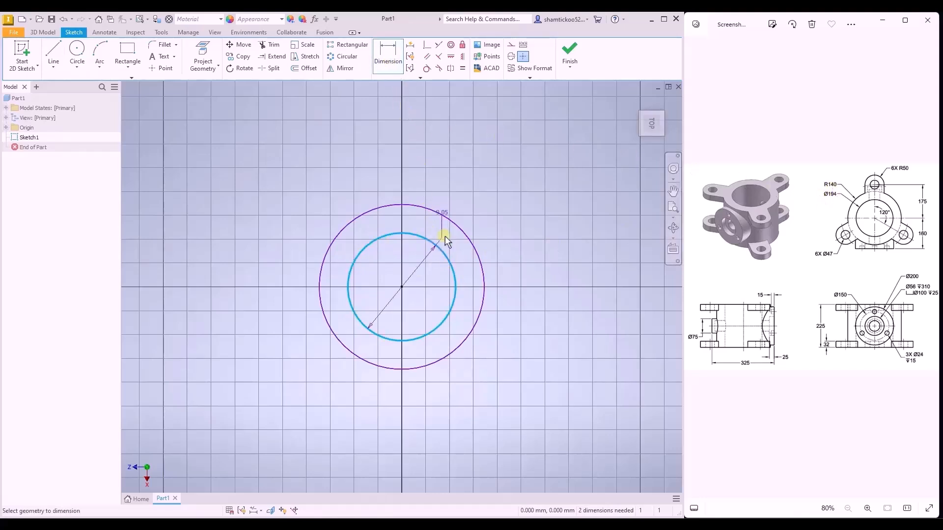
click(436, 245)
click(484, 167)
text(194)
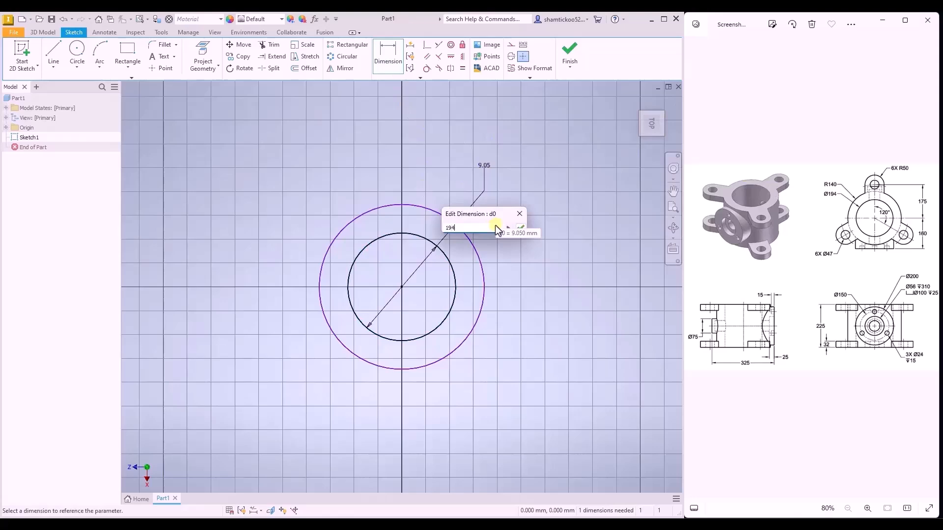
key(Return)
- Dimension the outer circle's diameter as 140*2 mm and finish the sketch
scroll(468, 225, down, 4)
scroll(433, 266, down, 3)
scroll(511, 182, up, 4)
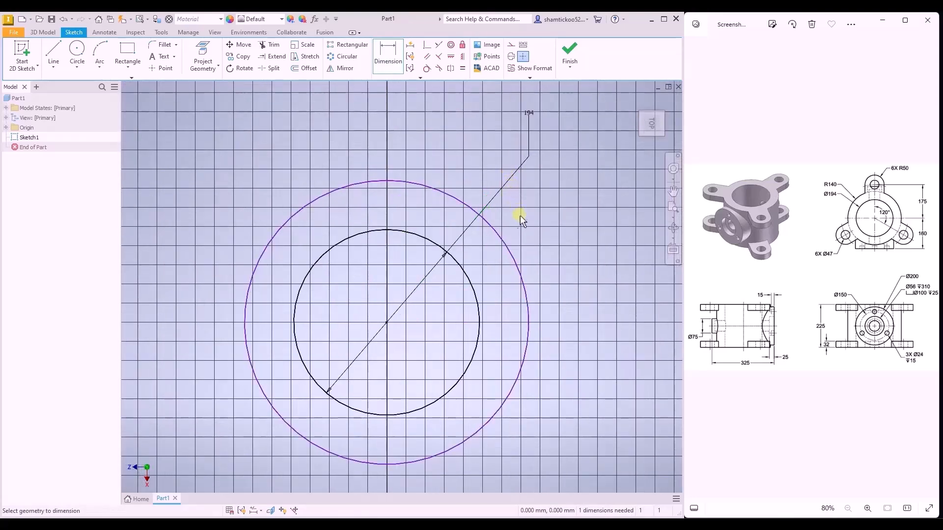
click(505, 238)
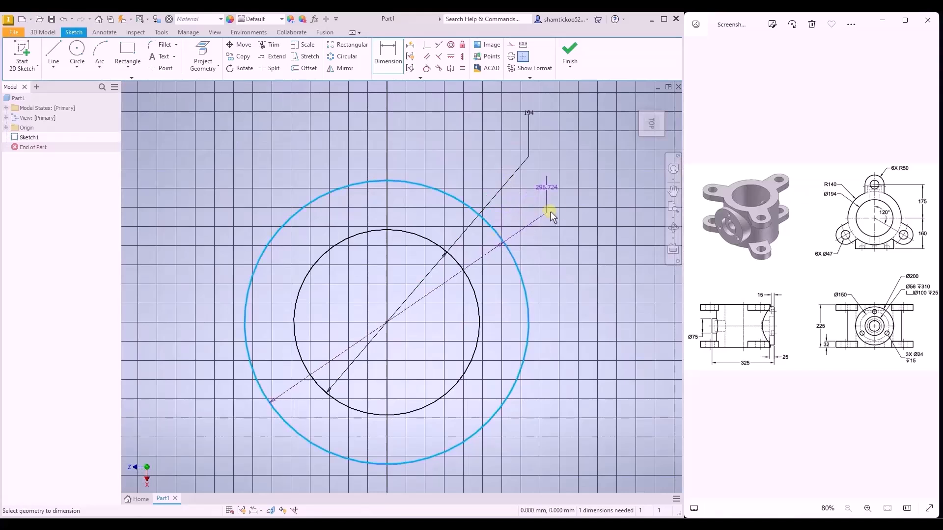
click(464, 135)
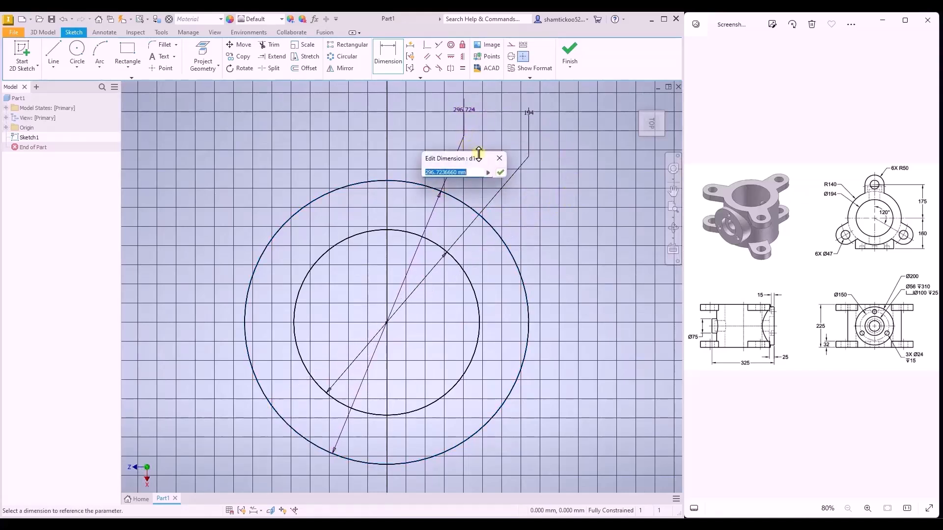
text(140*2)
key(Return)
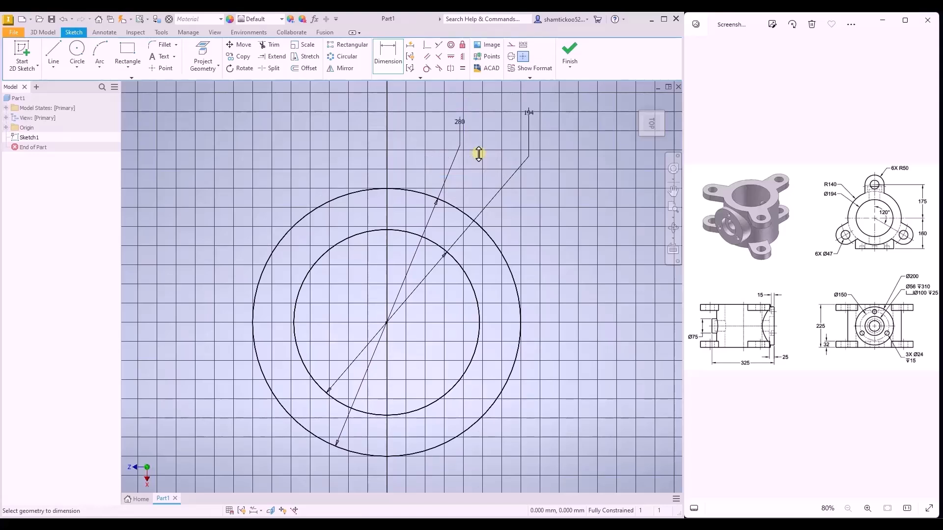
click(569, 67)
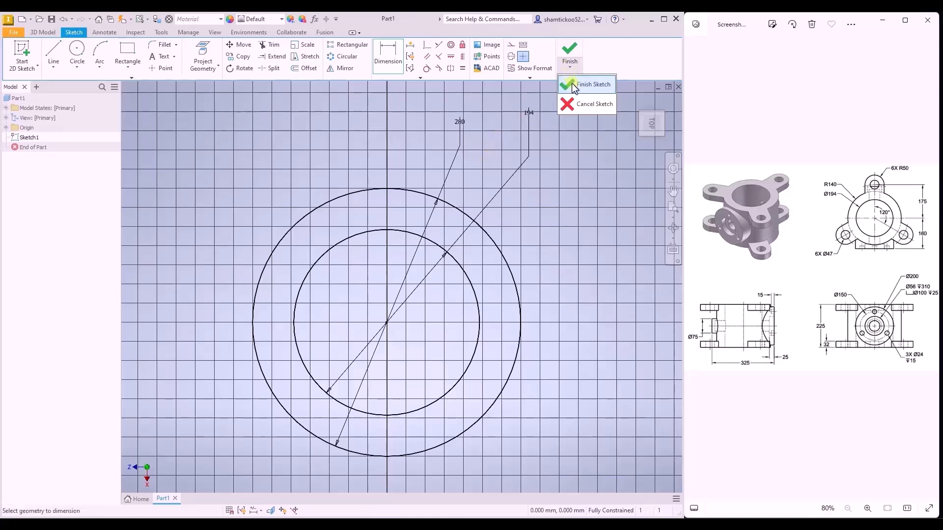
click(572, 83)
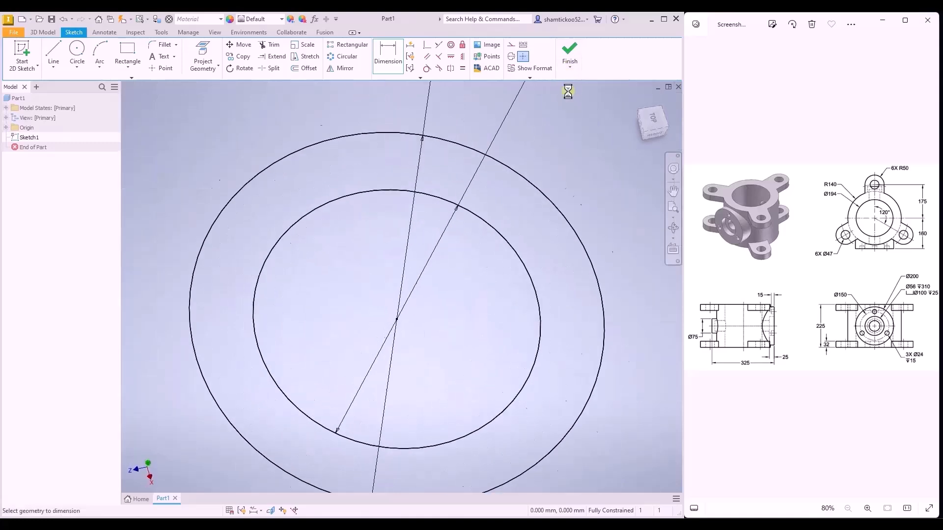
- Extrude the ring profile between the two circles 225 mm, symmetric about the sketch plane
click(634, 103)
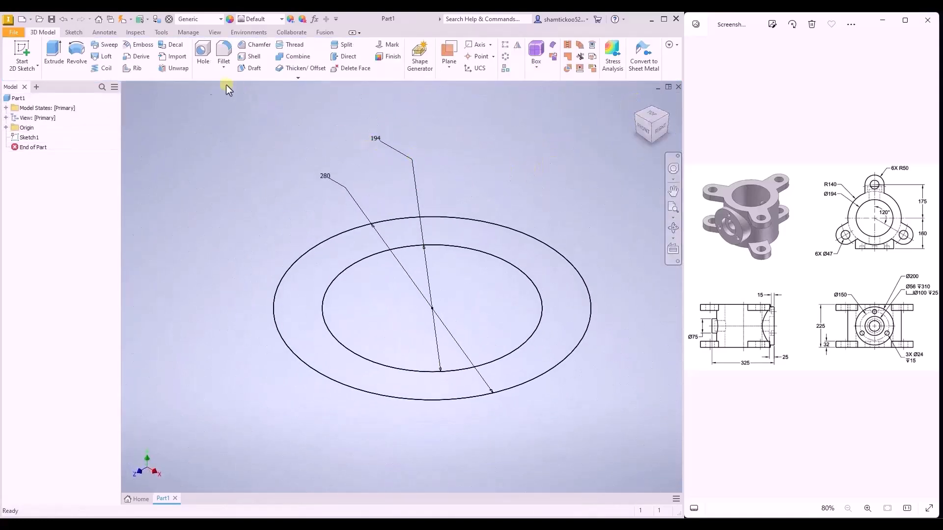
click(54, 53)
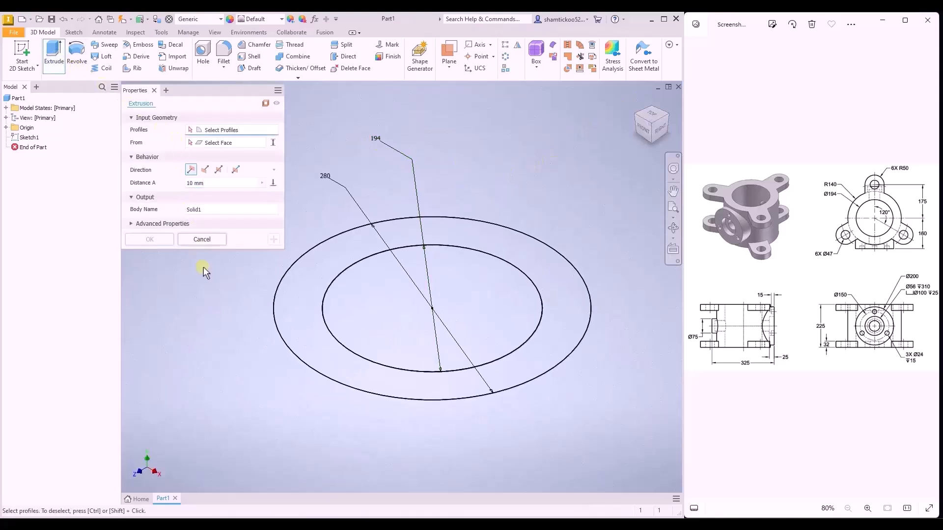
click(296, 310)
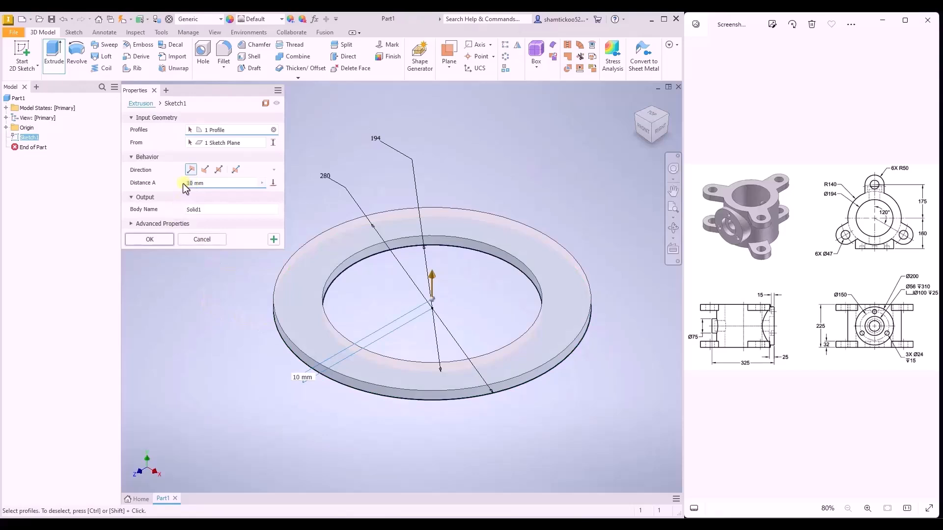
text(225)
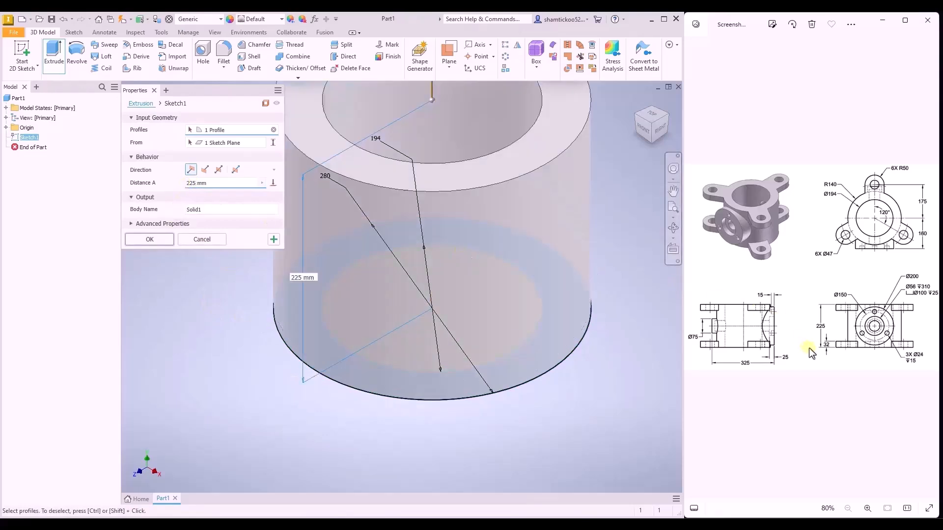
click(219, 170)
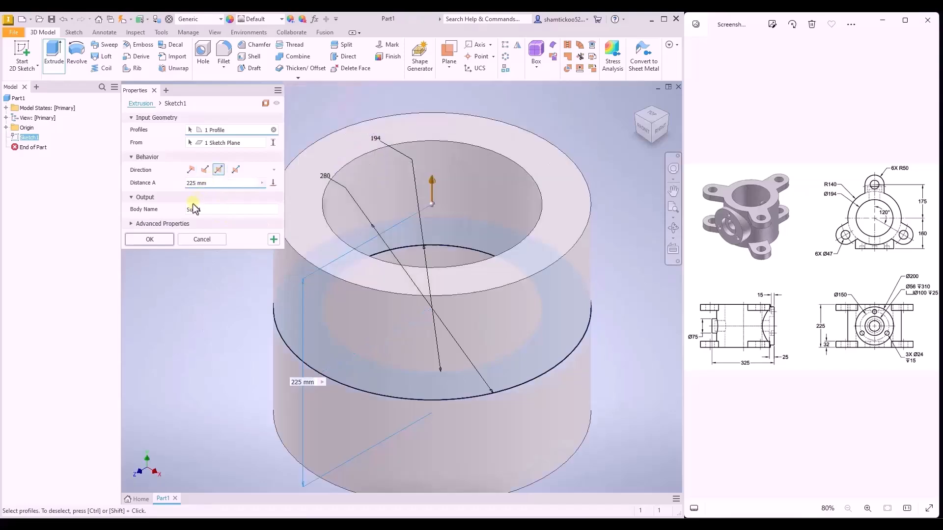
click(161, 241)
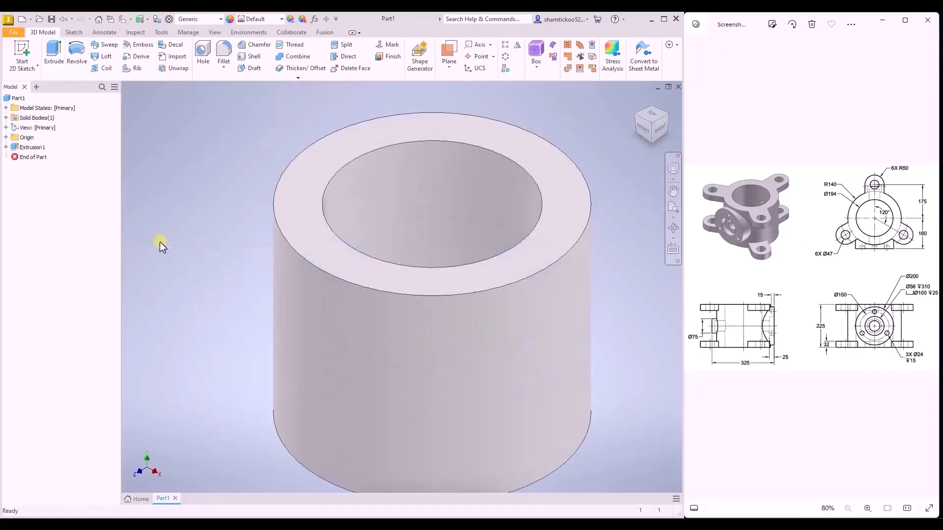
- Create a work plane offset 160 mm from the origin's XY plane, in front of the cylinder
scroll(209, 248, down, 3)
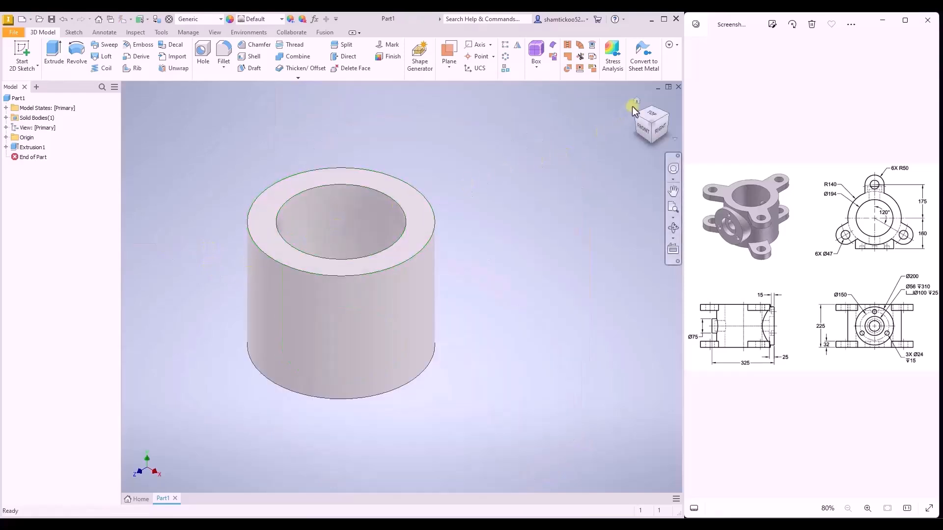
click(636, 102)
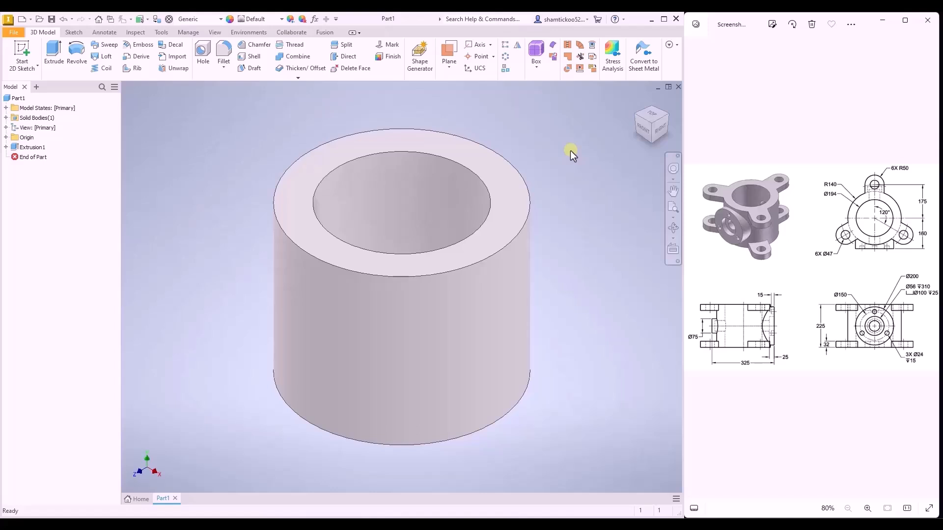
click(447, 66)
click(462, 107)
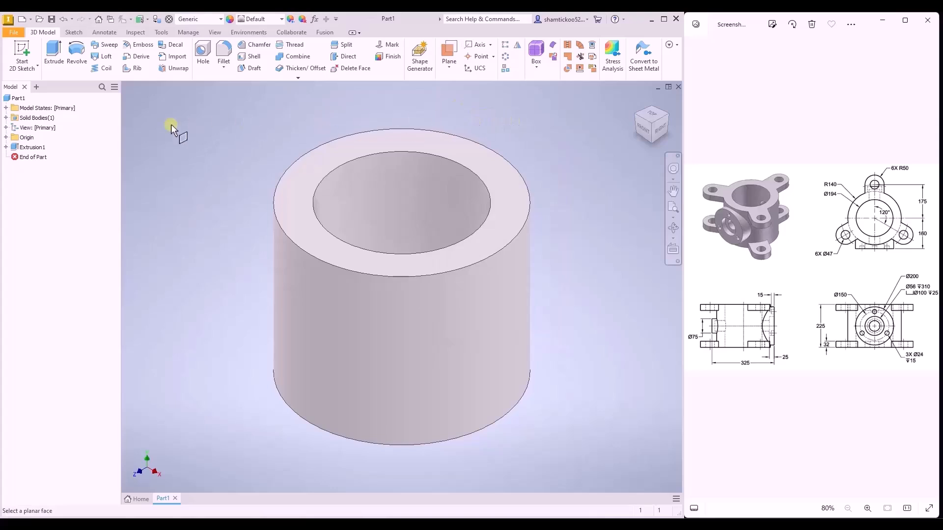
click(6, 138)
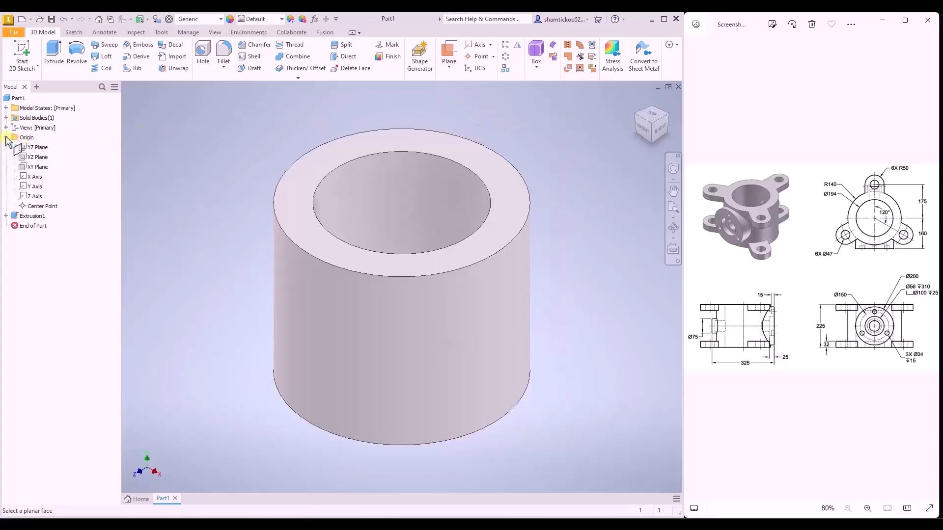
click(37, 168)
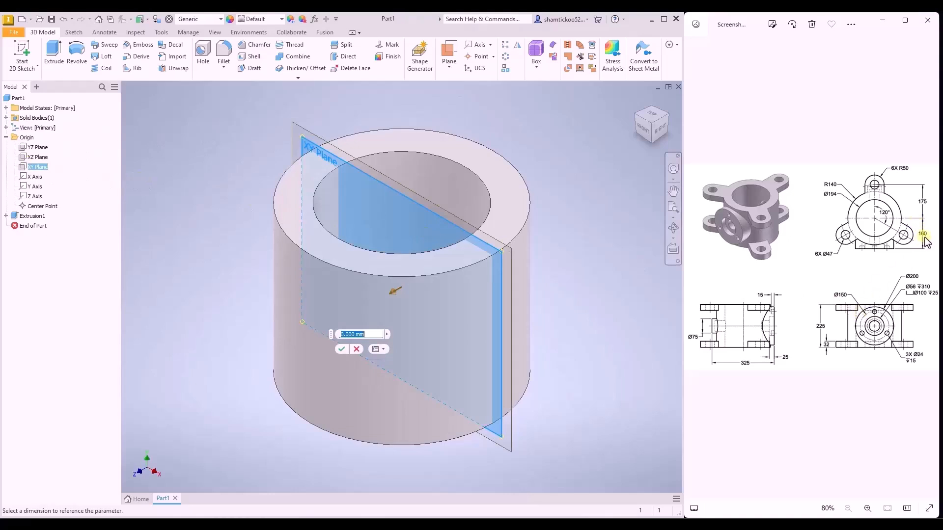
text(160)
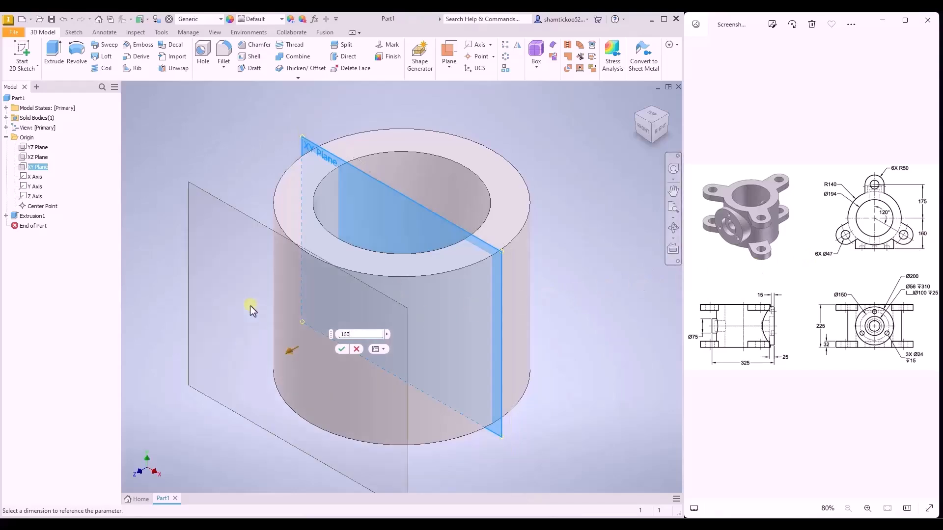
click(341, 349)
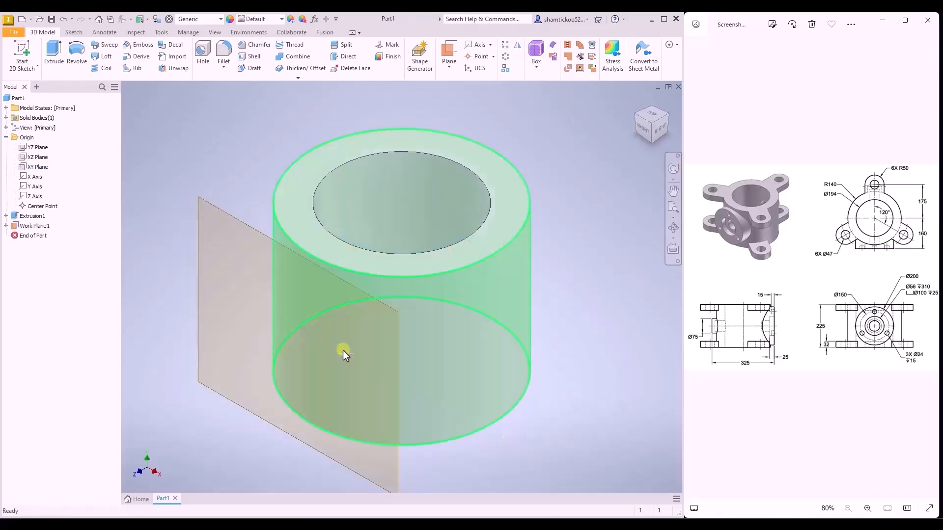
- Start a sketch on the offset work plane and draw a circle about 121 mm in diameter centred on the origin
click(22, 53)
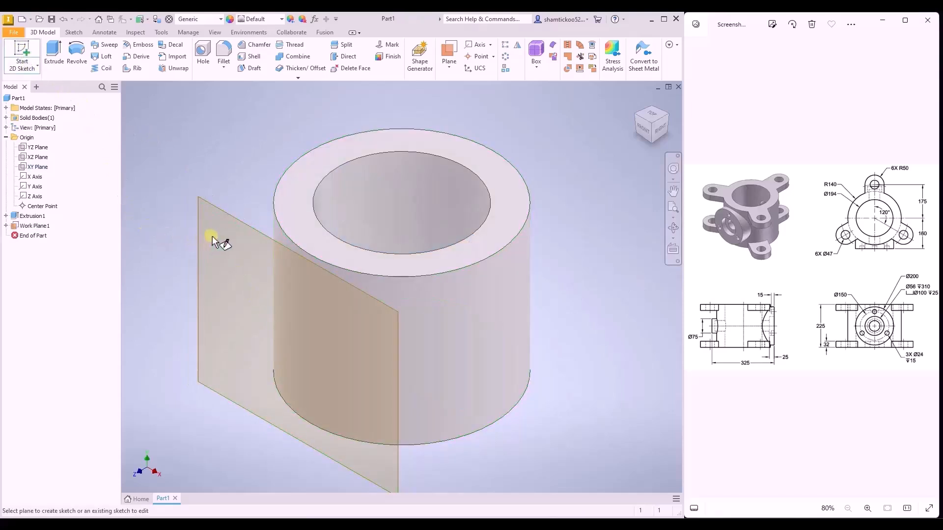
click(232, 221)
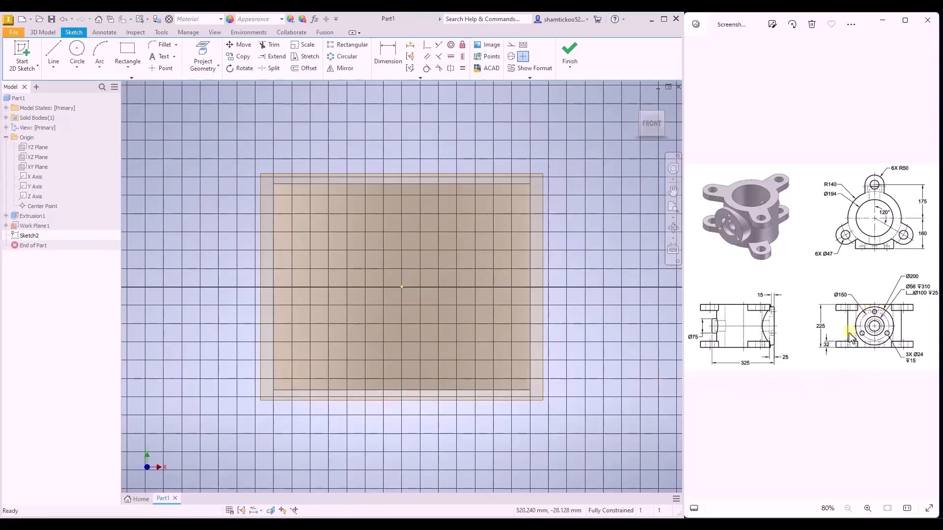
click(79, 63)
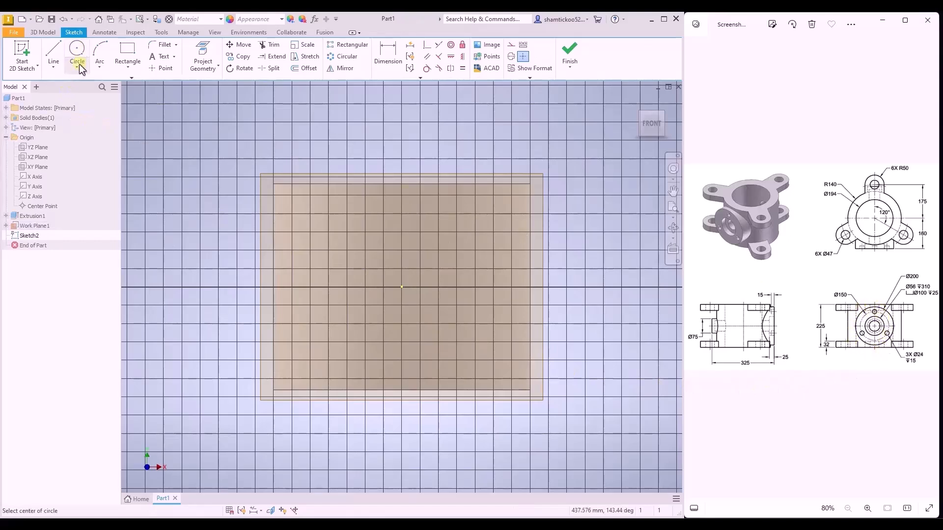
click(402, 288)
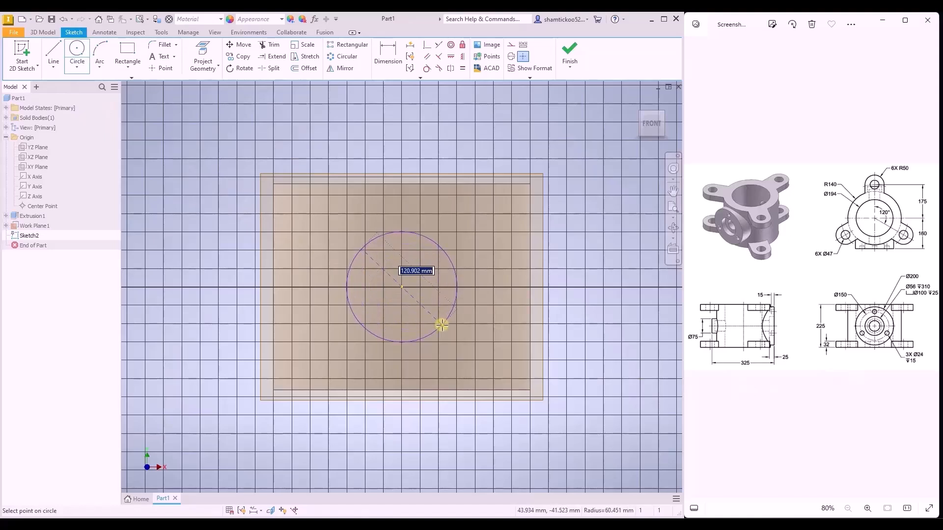
click(442, 325)
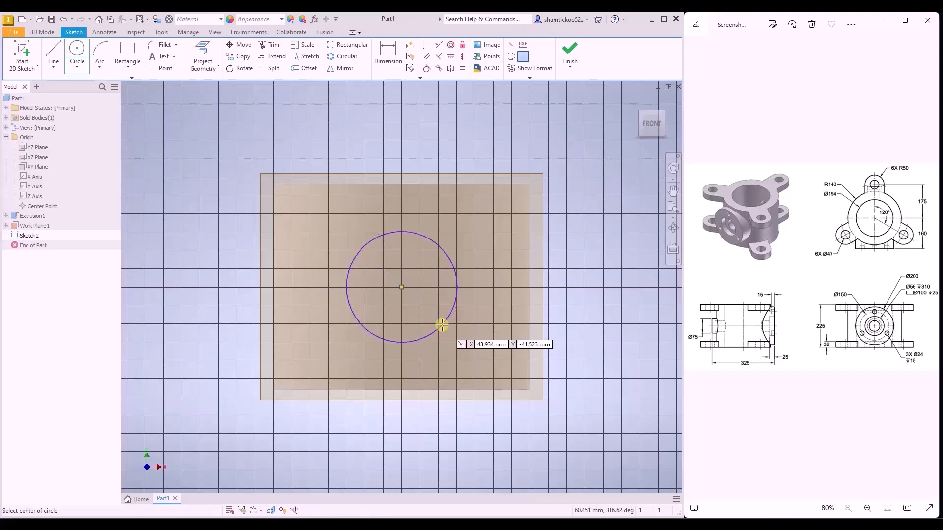
- Dimension the circle's diameter as 200 mm and finish the sketch
click(386, 58)
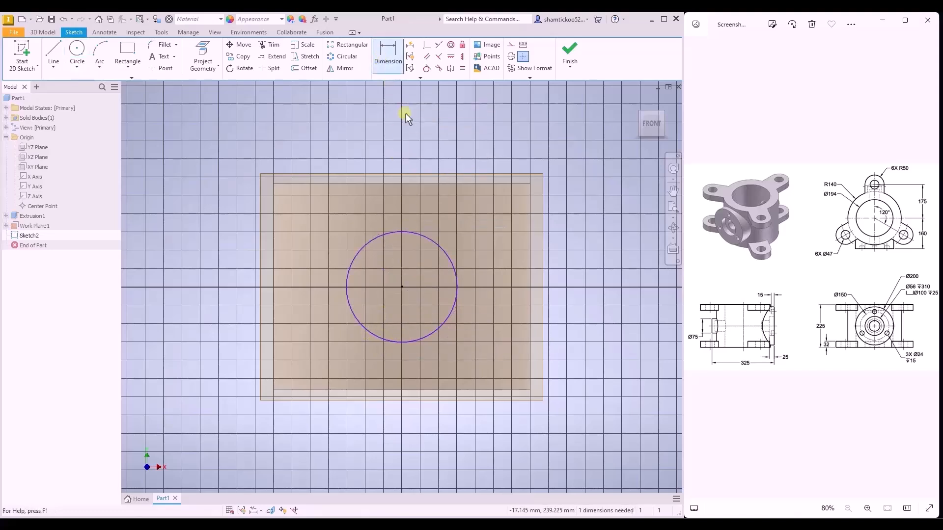
click(438, 248)
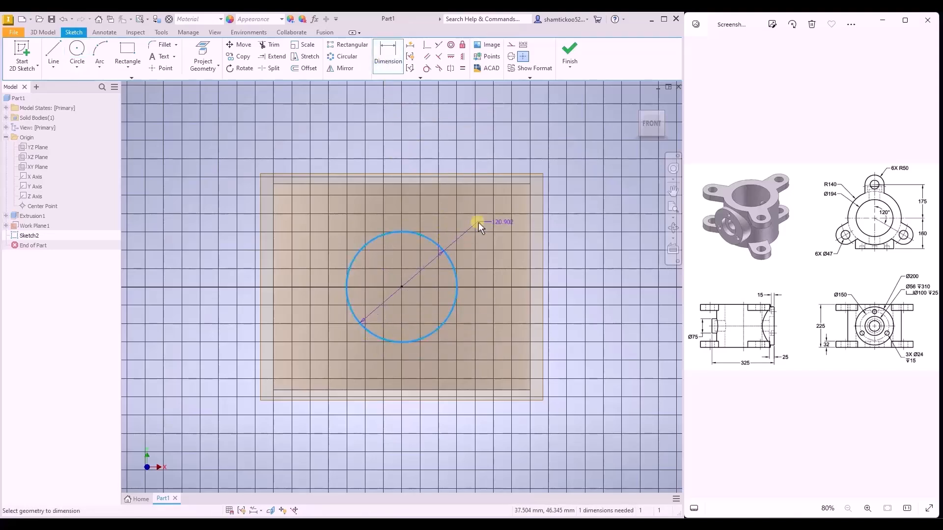
click(552, 215)
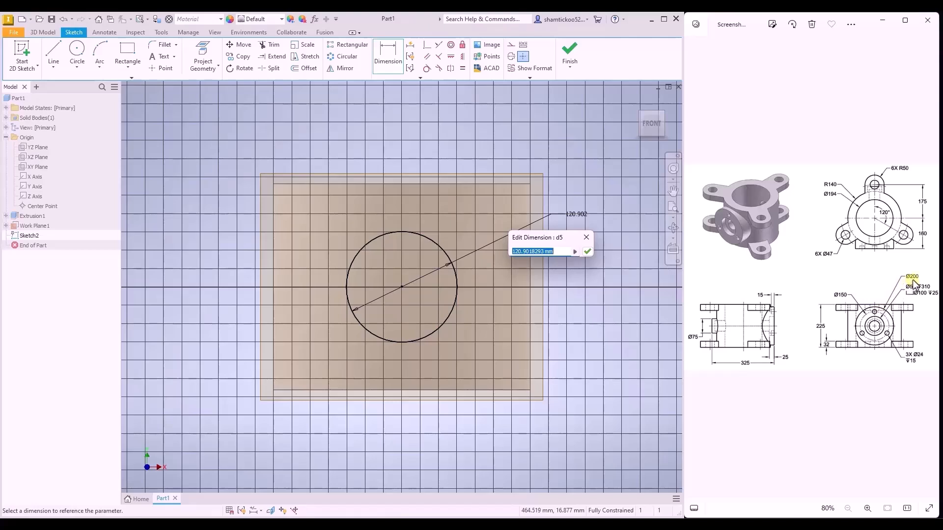
text(200)
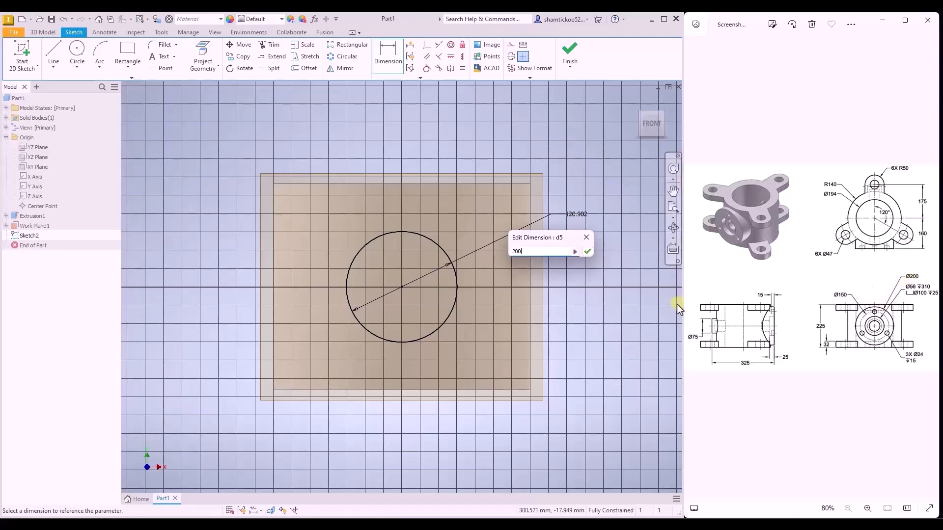
key(Return)
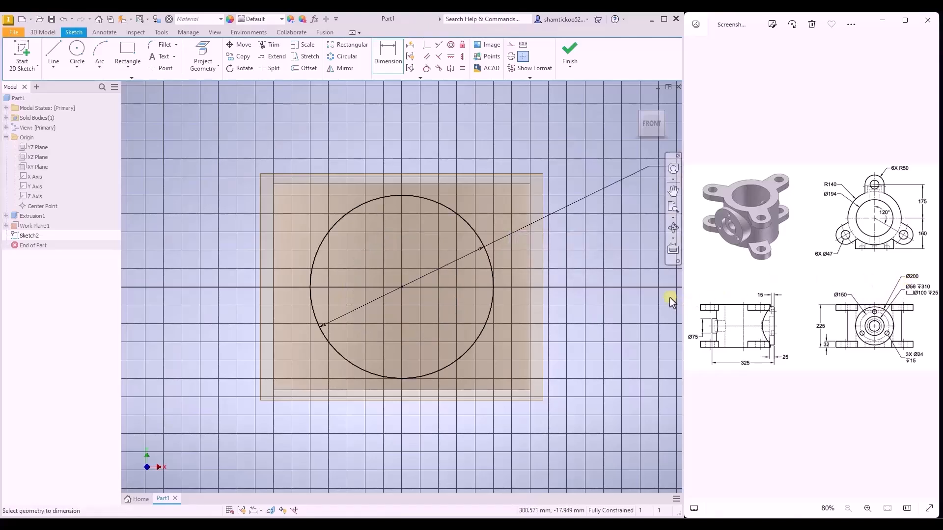
click(569, 69)
click(567, 83)
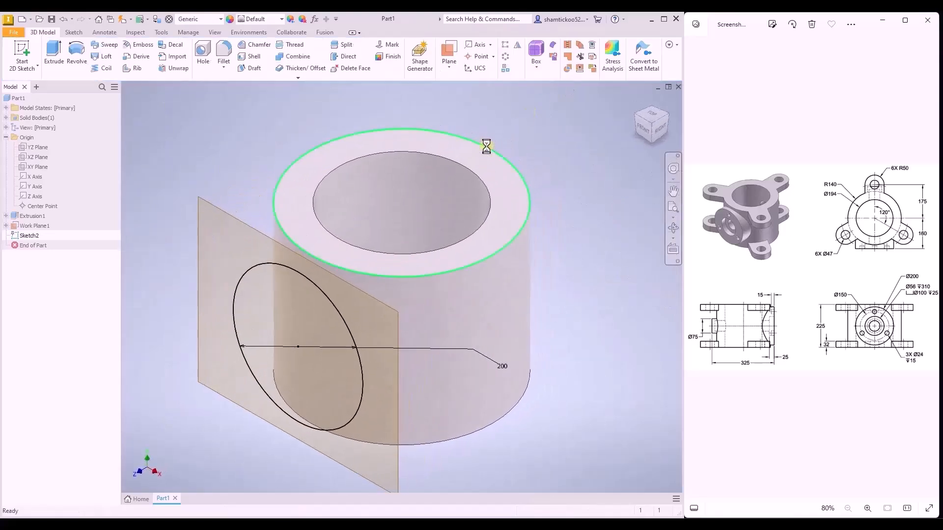
- Extrude the 200 mm circle towards the cylinder with the To Next extent, joining it to the body
click(55, 54)
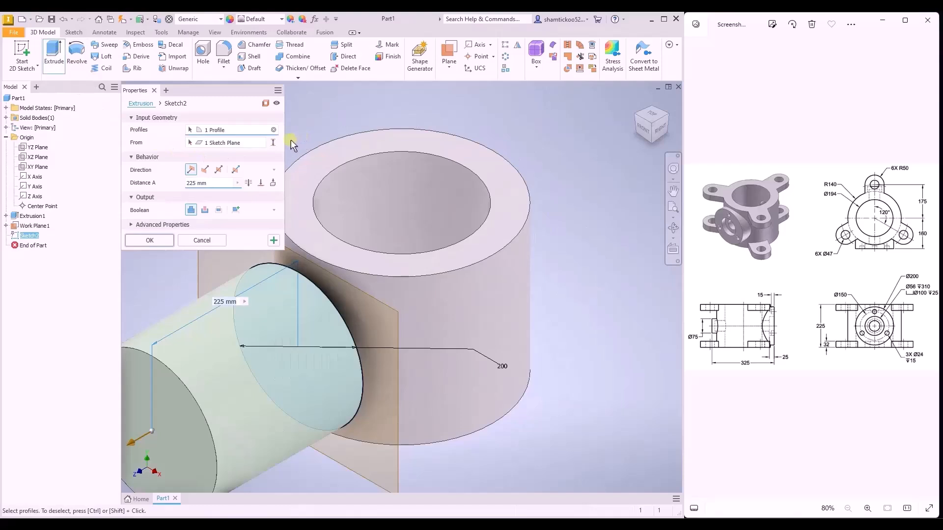
click(273, 184)
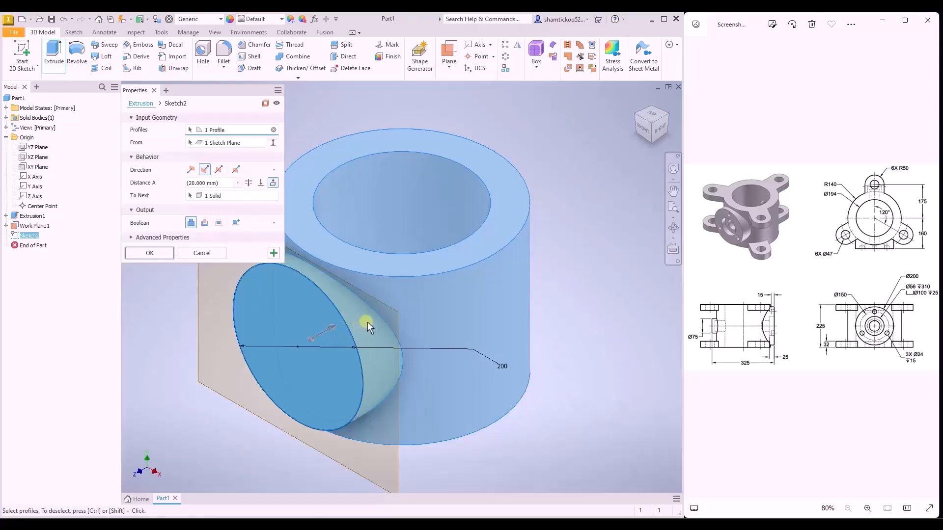
click(148, 254)
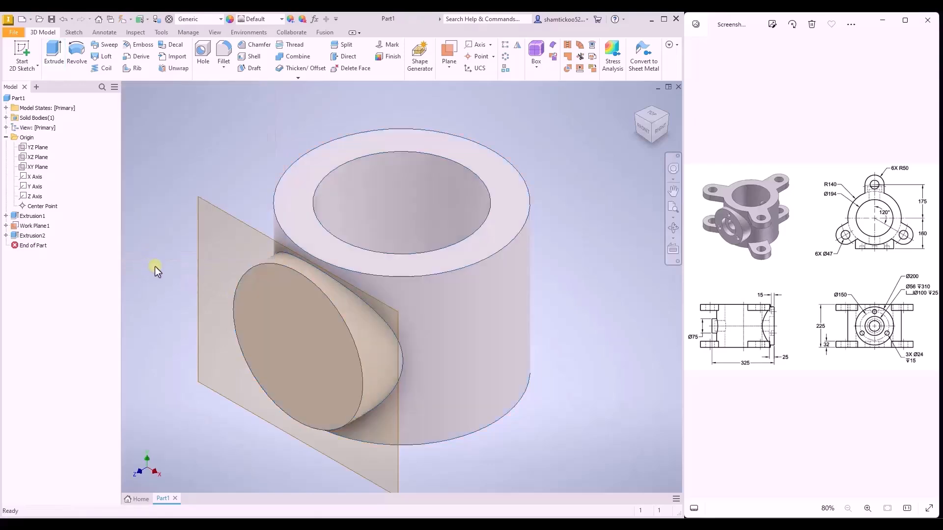
- Create a work plane offset -325 mm from the front work plane, behind the cylinder
click(637, 102)
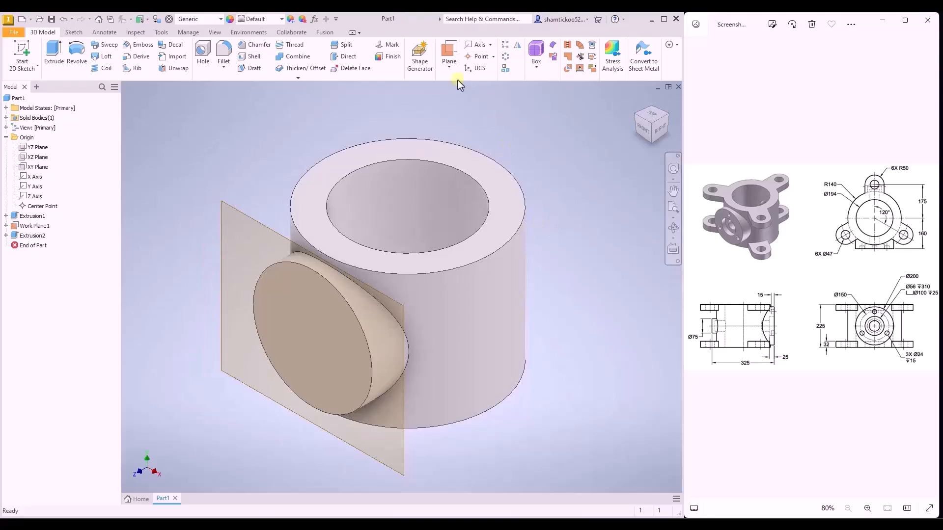
click(447, 67)
click(466, 105)
click(405, 465)
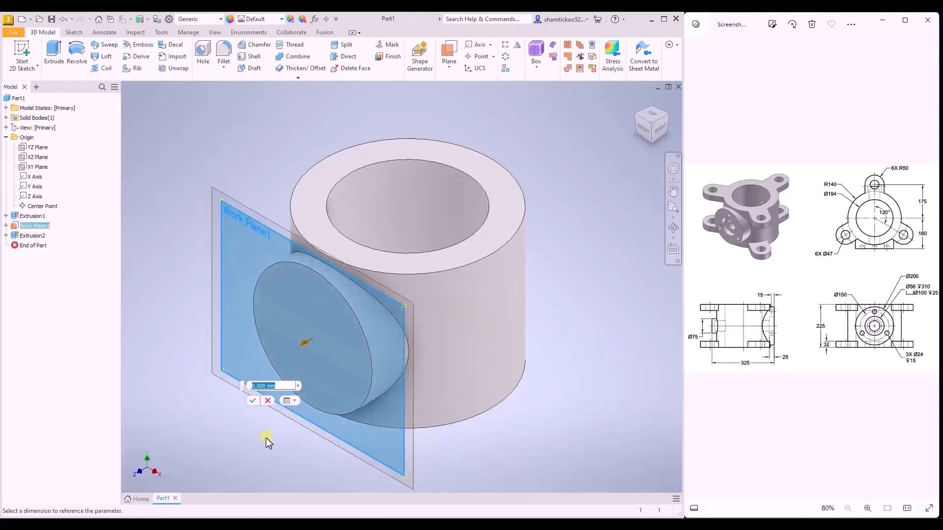
text(-325)
click(253, 399)
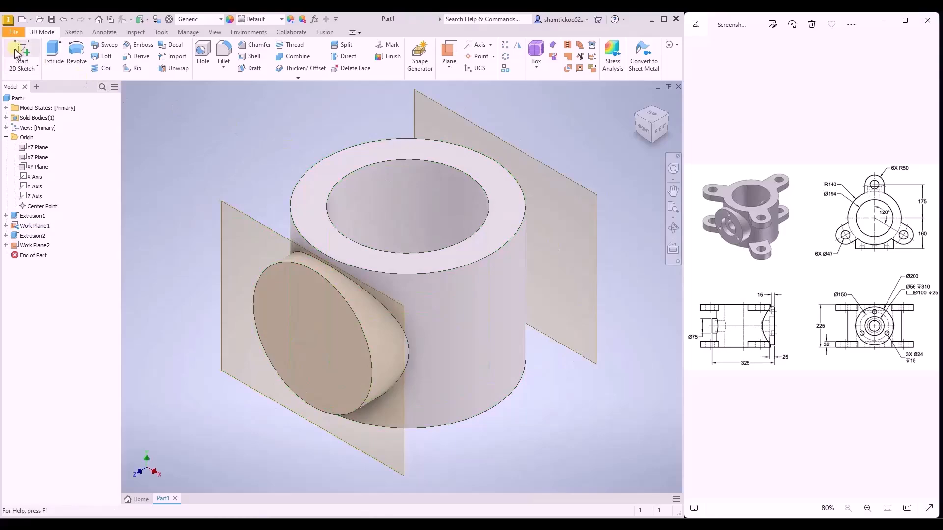
- Start a sketch on the rear work plane and draw a circle about 44 mm in diameter centred on the origin
click(38, 67)
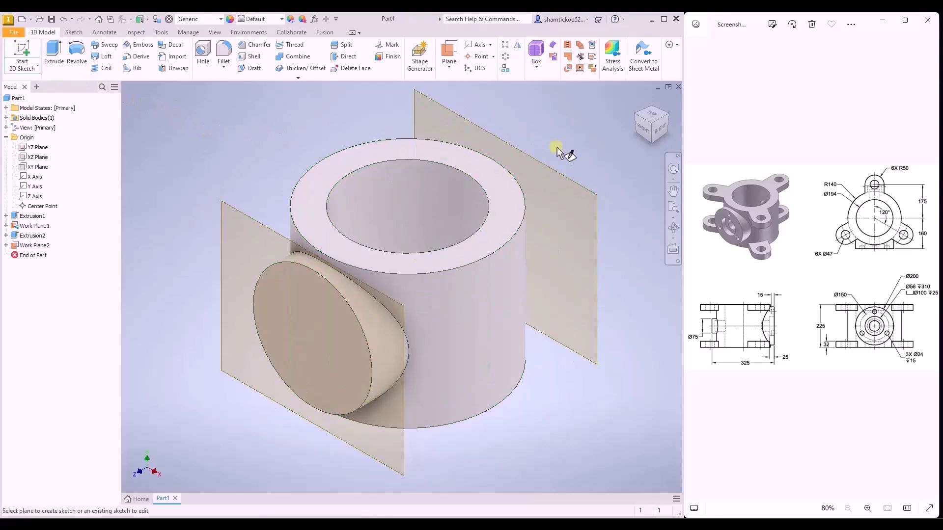
click(577, 182)
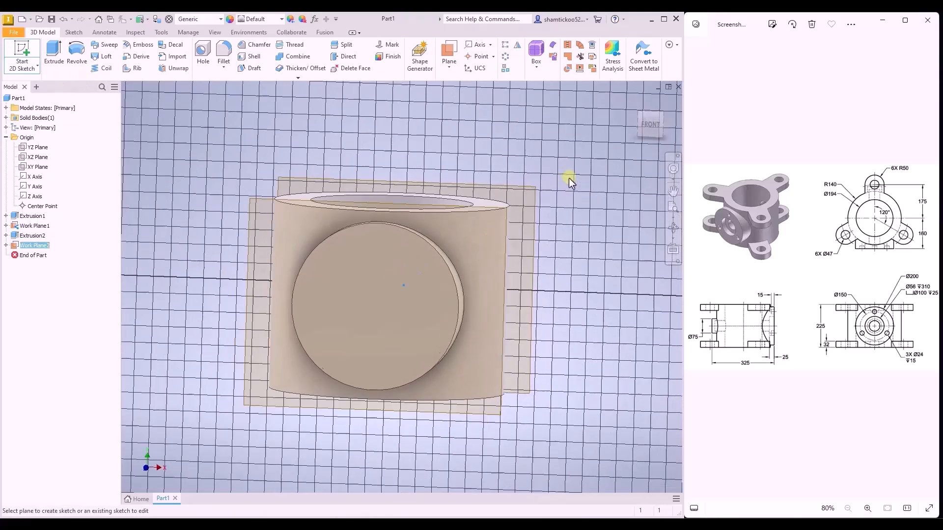
click(77, 53)
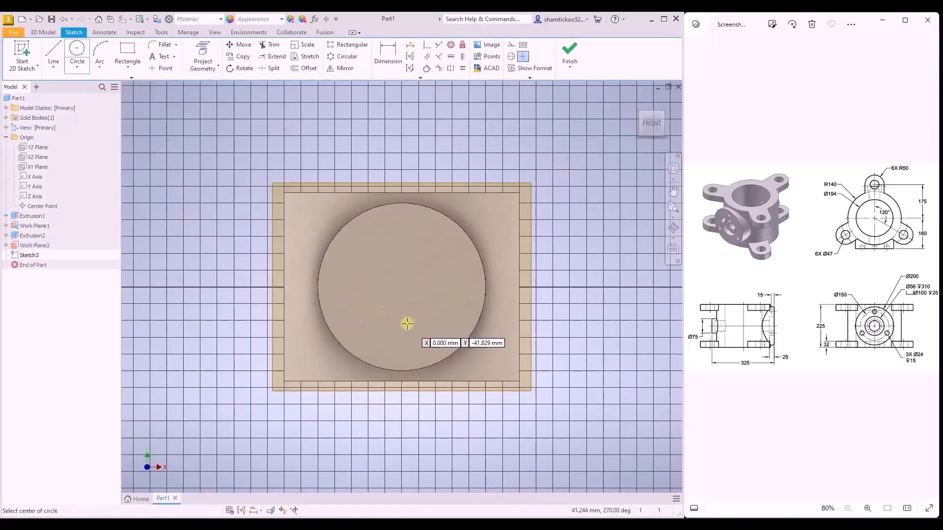
click(404, 288)
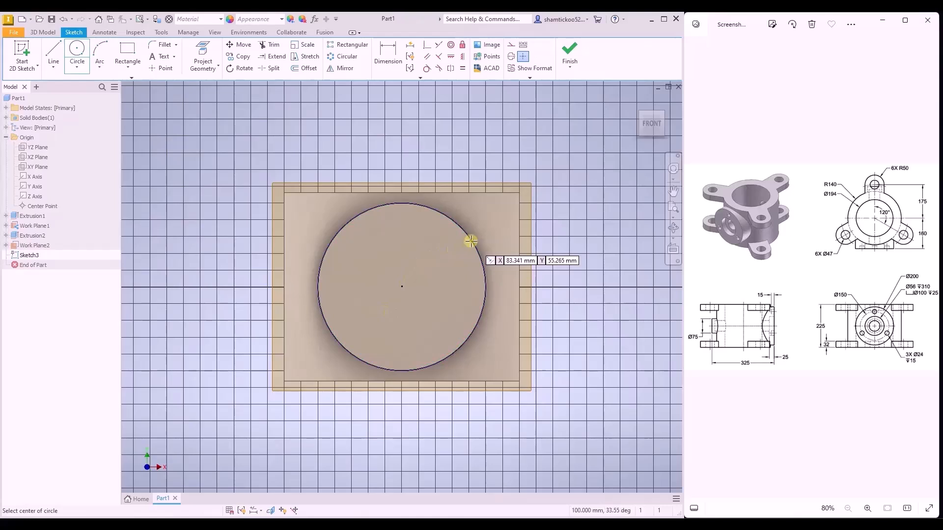
click(402, 286)
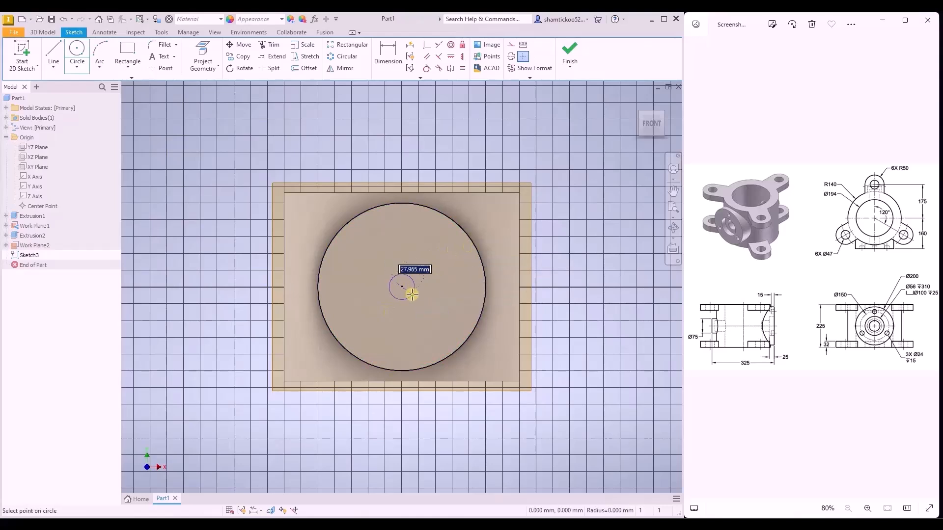
key(Escape)
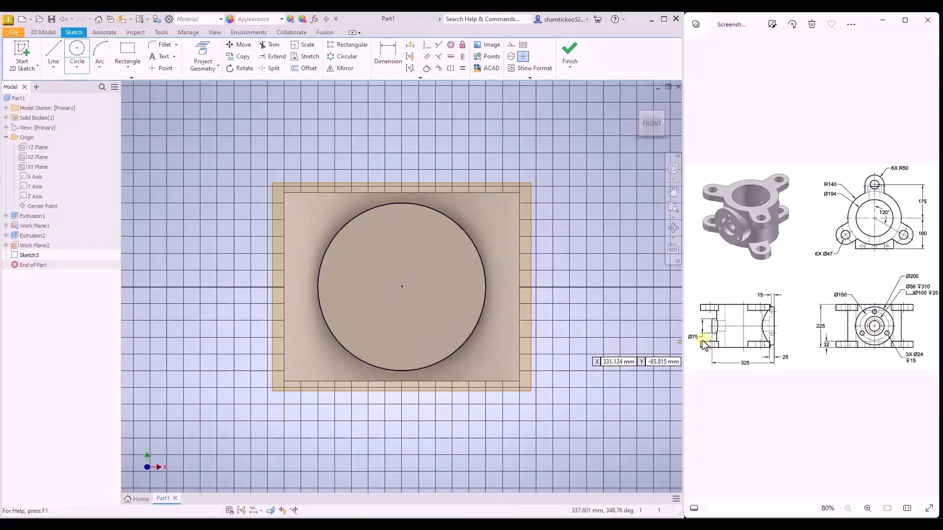
- Dimension the small rear circle's diameter as 75 mm and finish the sketch
click(388, 55)
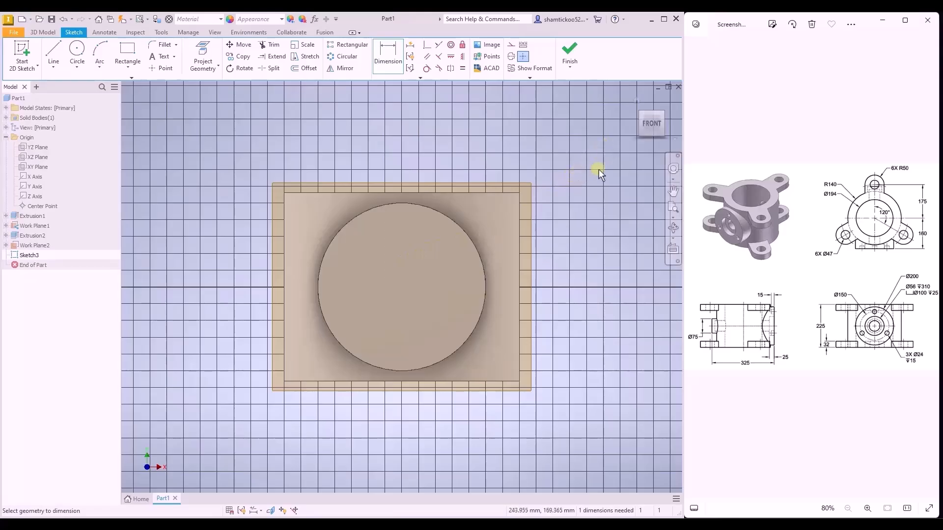
shift+middle_drag(593, 200, 465, 236)
click(473, 271)
click(484, 248)
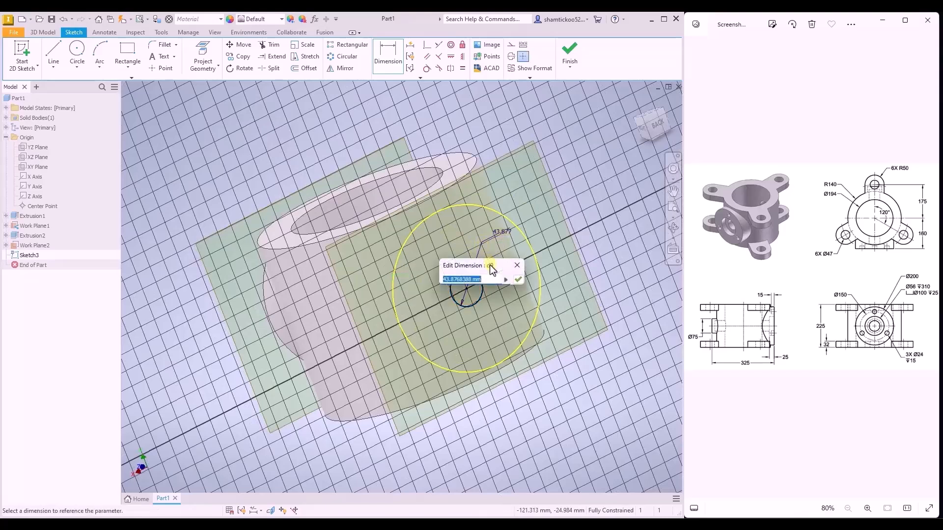
text(75)
key(Return)
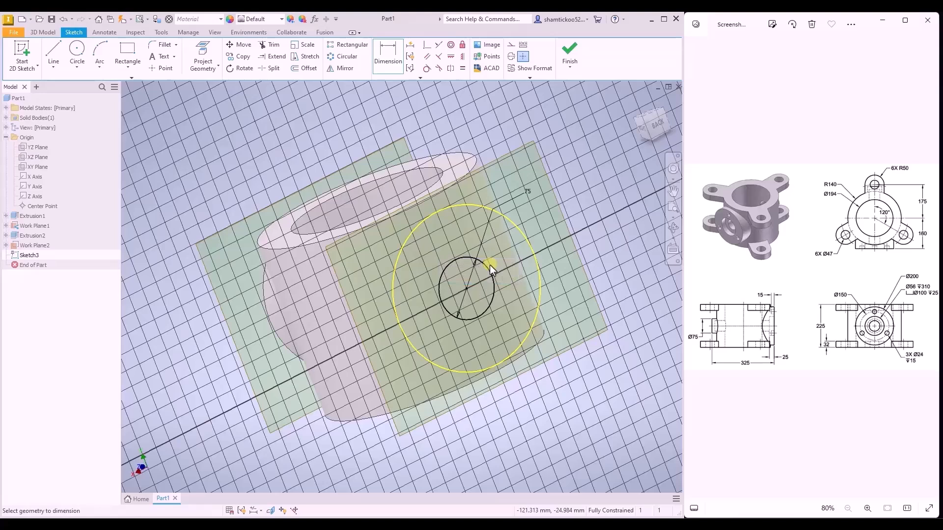
click(565, 67)
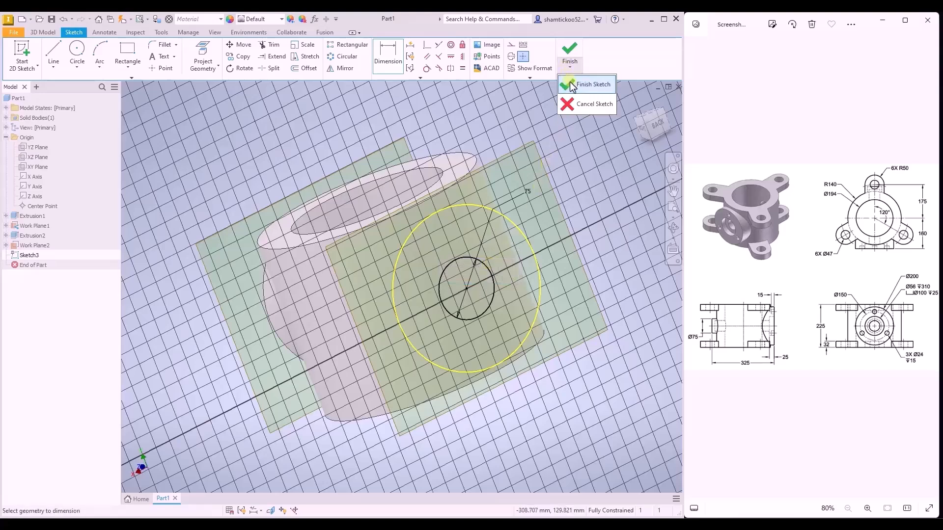
click(570, 82)
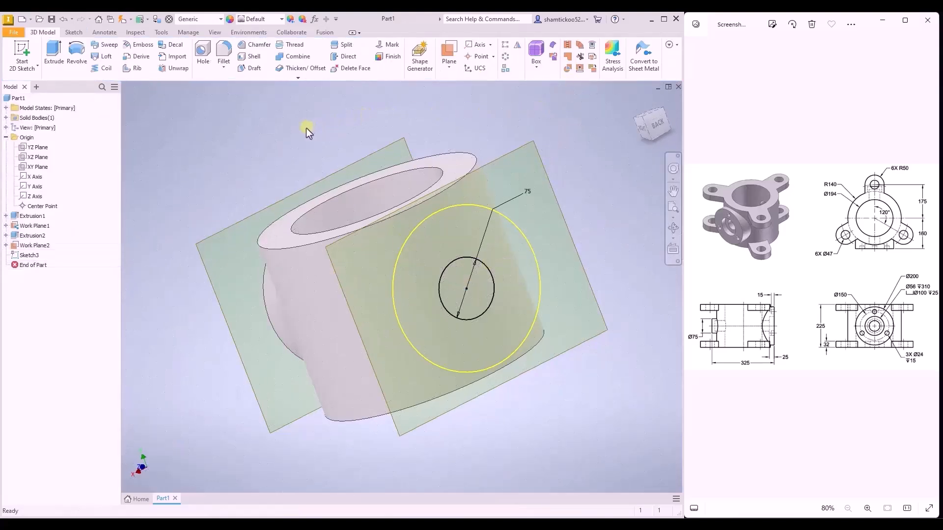
- Extrude the 75 mm circle from the rear work plane up to the cylinder with the To Next extent
click(51, 60)
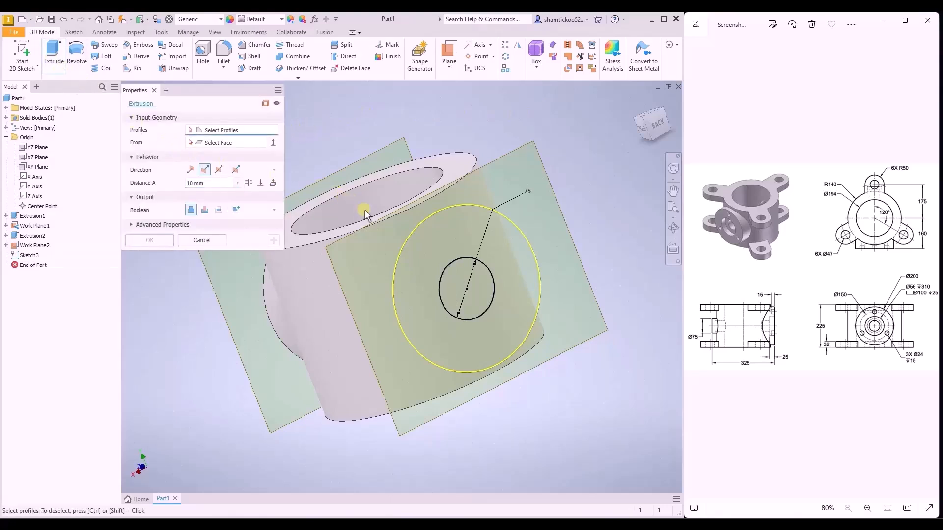
click(449, 273)
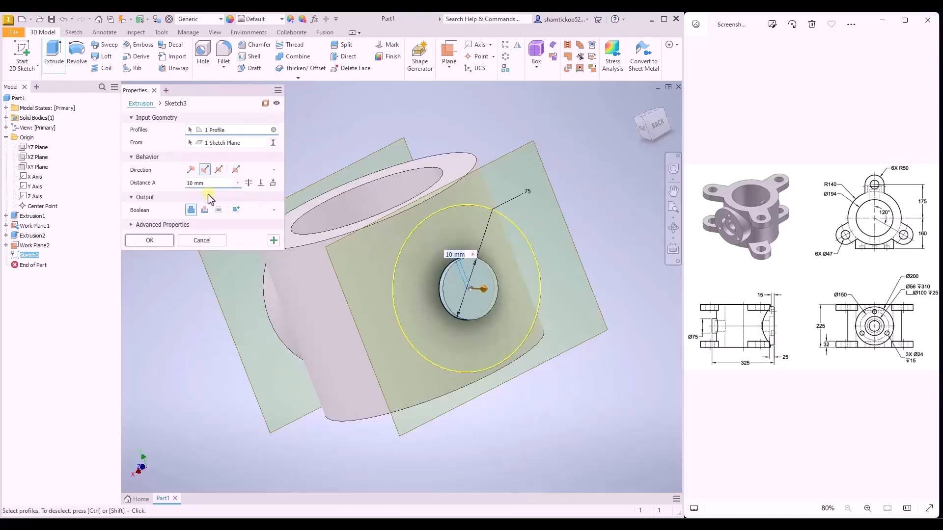
click(273, 184)
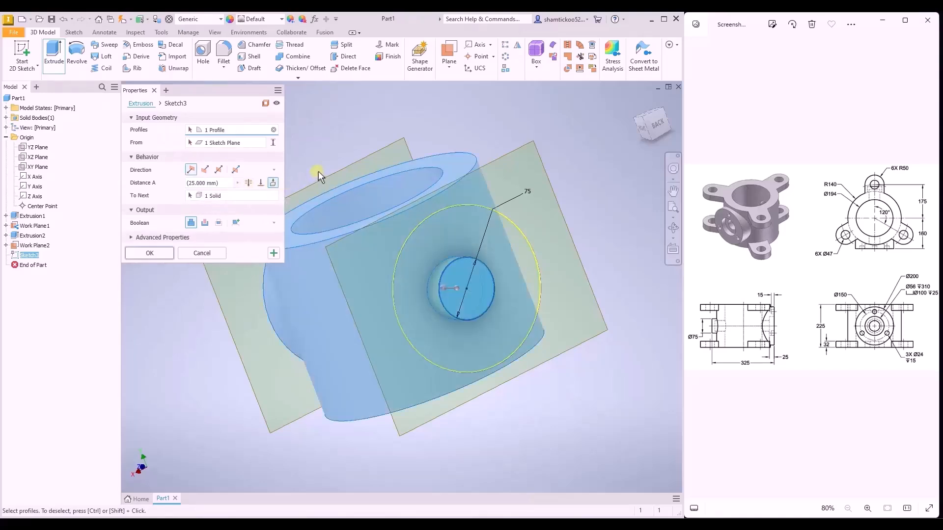
click(150, 253)
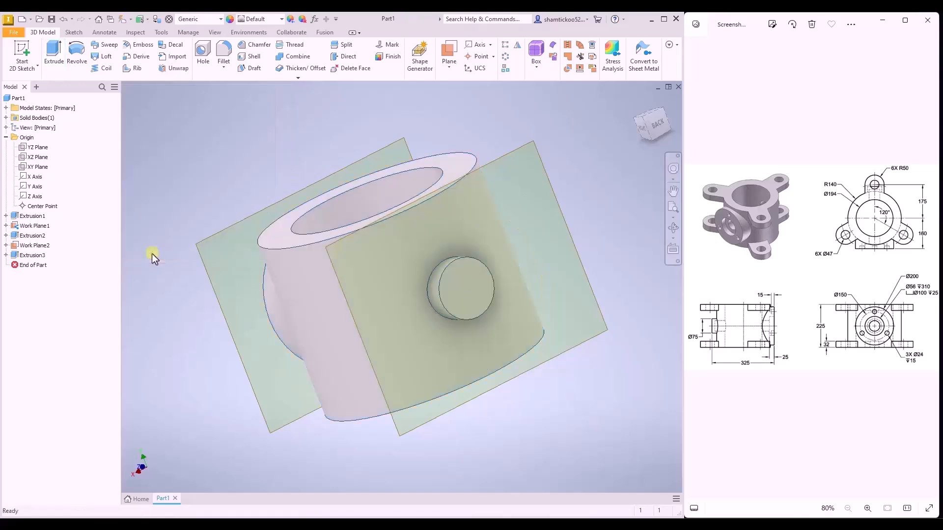
- Start a hole with a counterbore seat, 100 mm in diameter and 25 mm deep
key(F6)
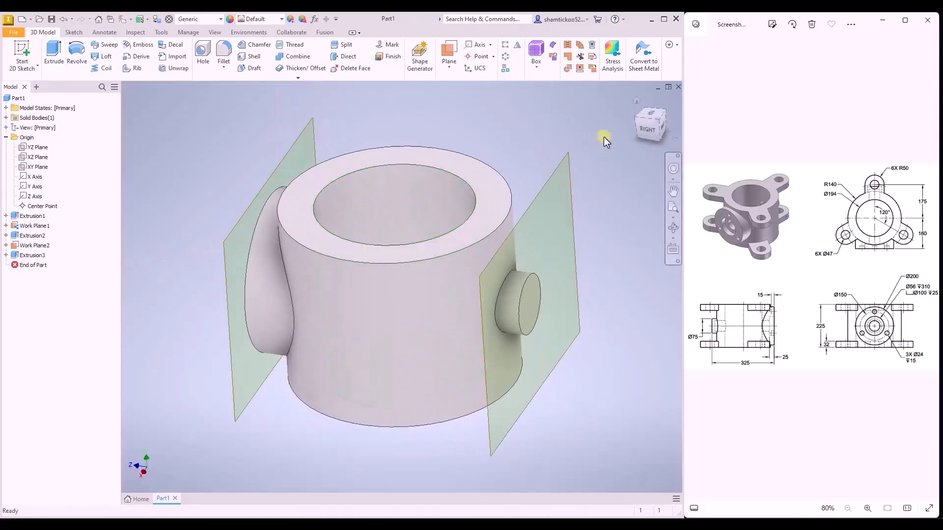
click(634, 105)
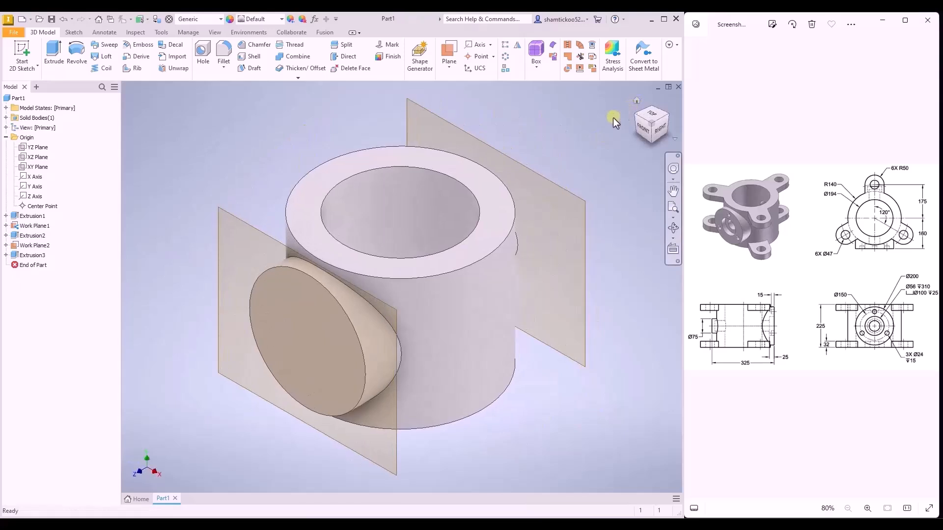
shift+middle_drag(552, 239, 537, 240)
click(637, 101)
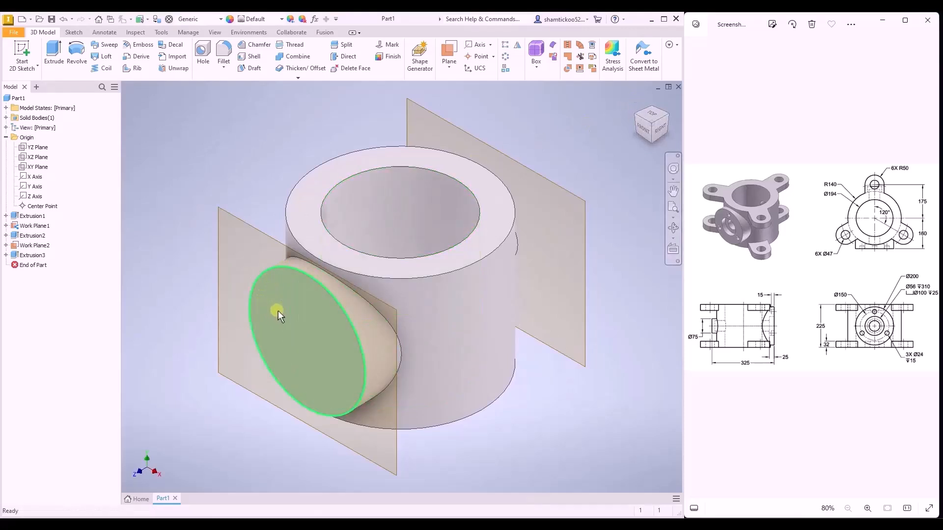
click(204, 59)
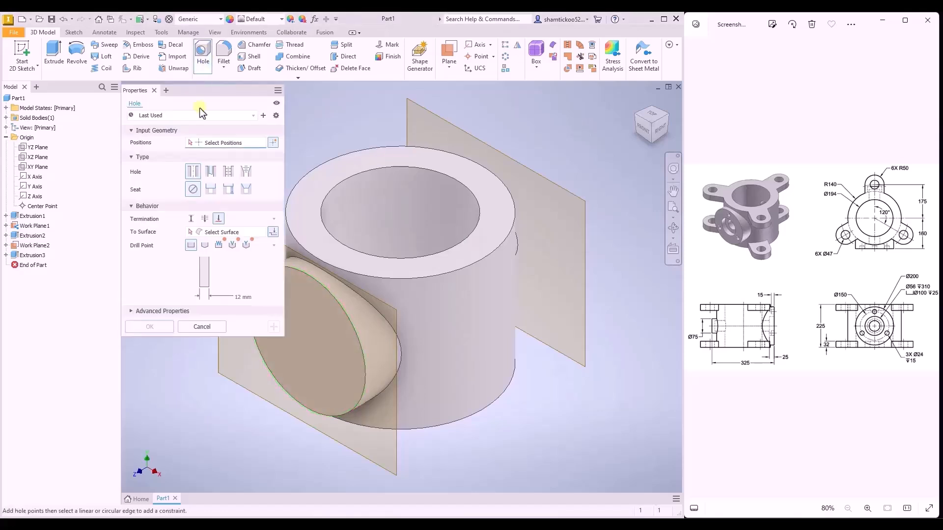
click(208, 189)
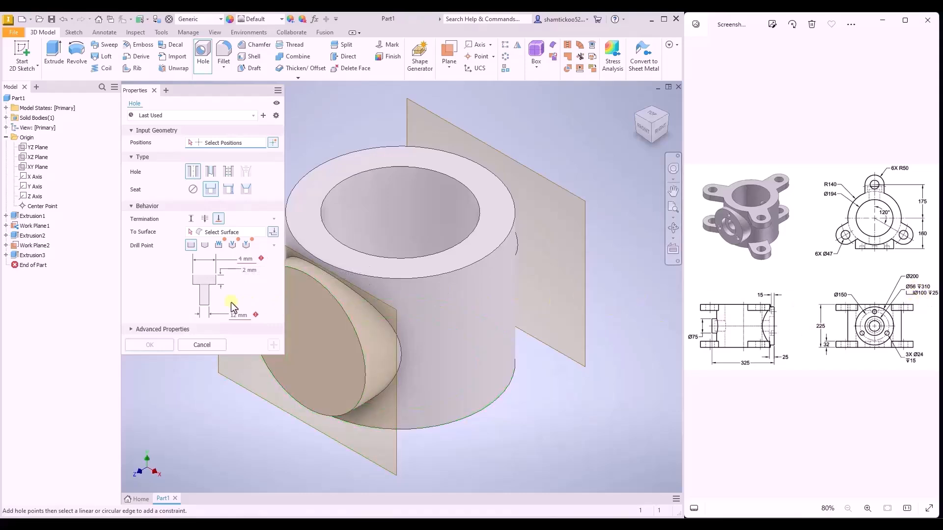
click(243, 259)
text(100)
click(243, 270)
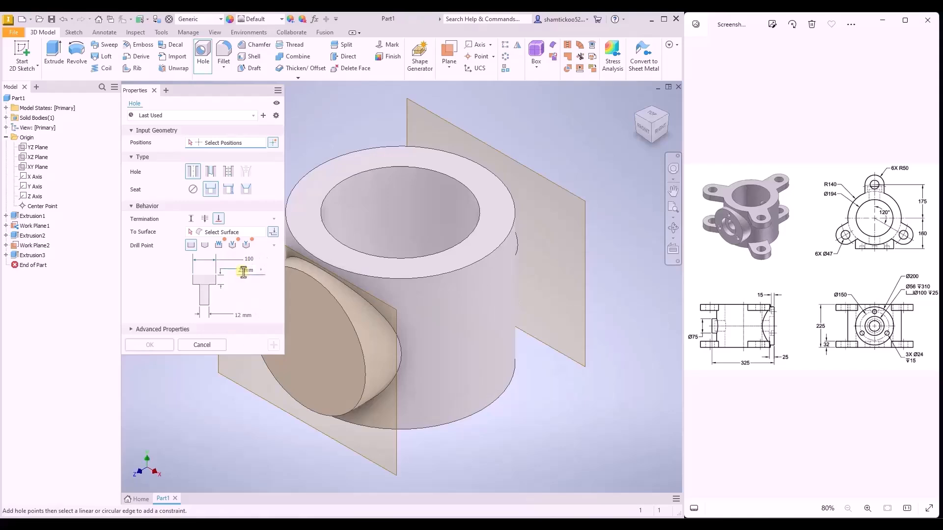
- Set the counterbored hole's diameter to 56 mm, with distance termination and a depth of 310 mm
click(238, 315)
click(192, 219)
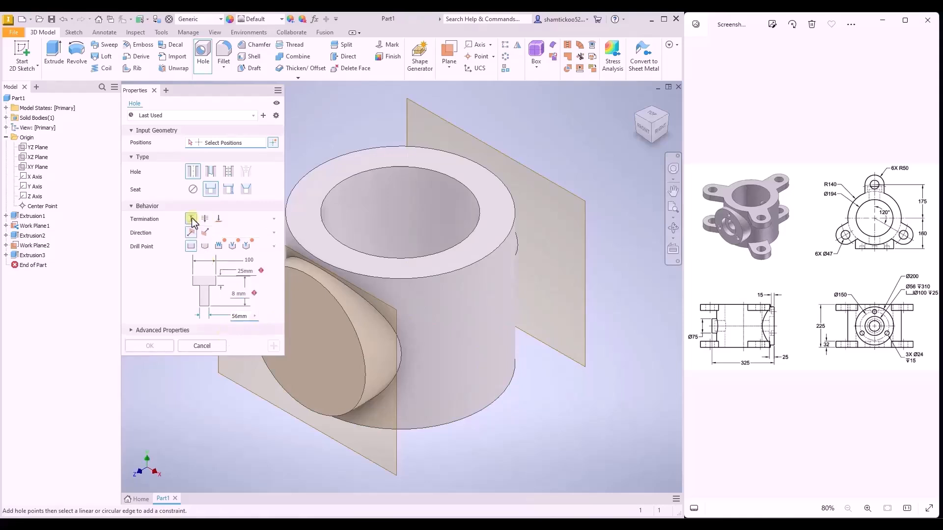
click(233, 294)
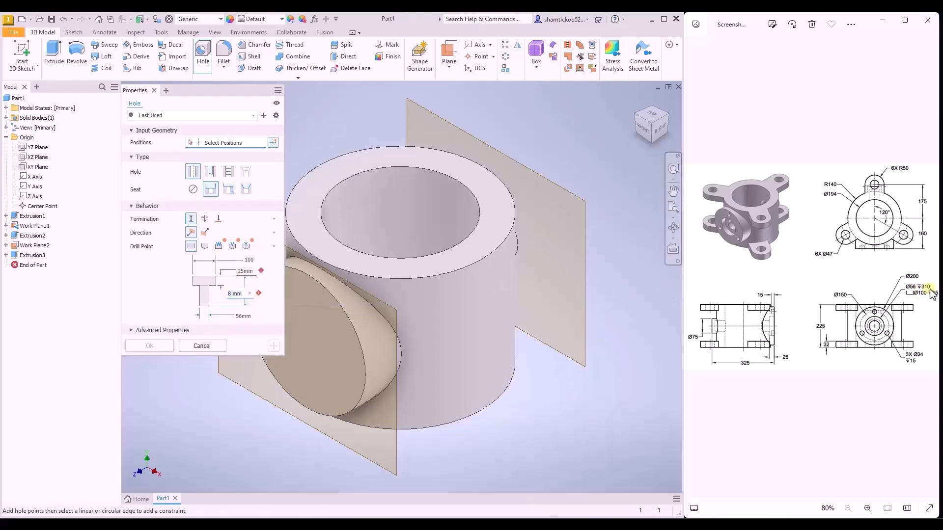
text(310)
- Place the counterbored hole on the front boss face, concentric with its circular edge, and create it
click(300, 339)
scroll(352, 321, down, 3)
middle_drag(352, 321, 426, 310)
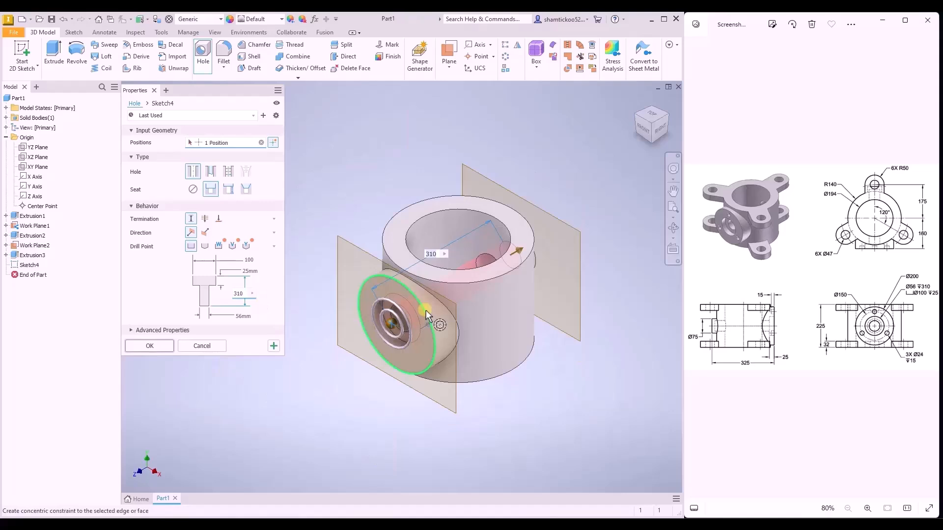
click(426, 311)
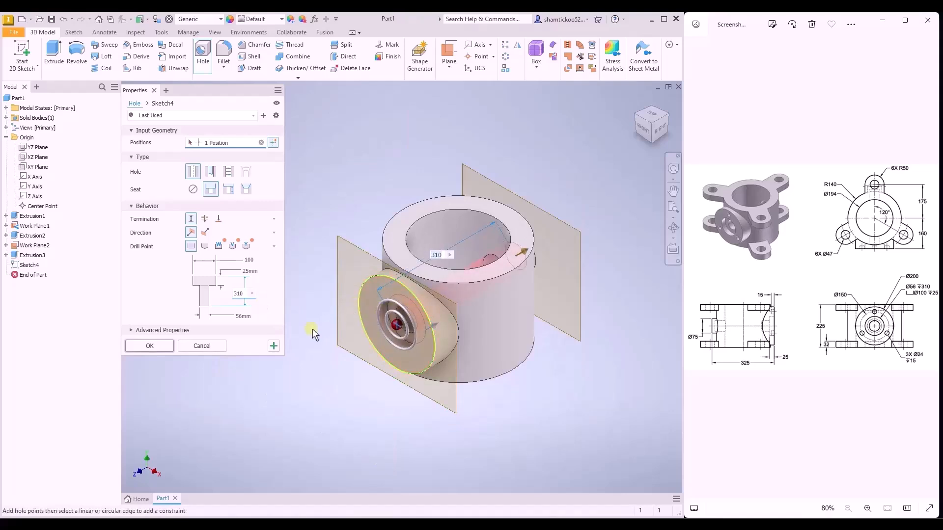
click(157, 346)
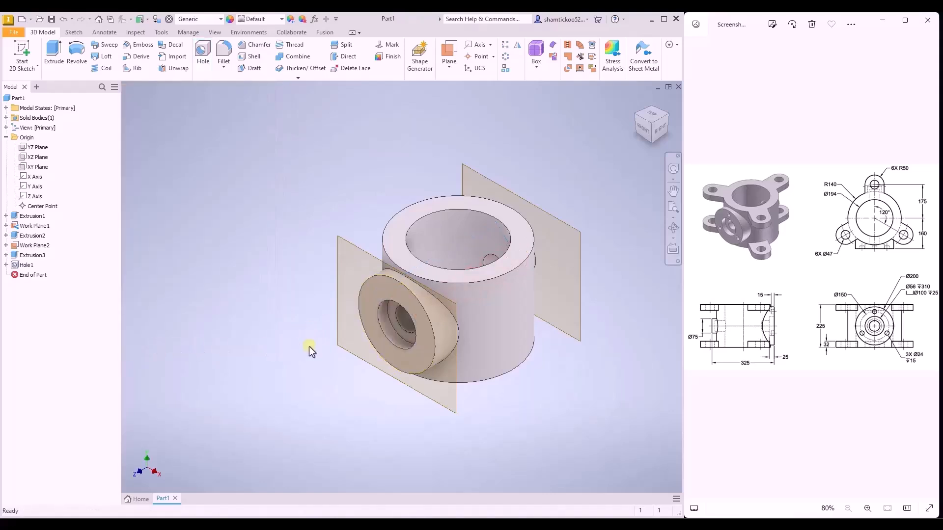
- Start a sketch on the front boss face and place a point about 73 mm straight above the boss center
shift+middle_drag(325, 361, 309, 362)
drag(268, 369, 319, 354)
key(Escape)
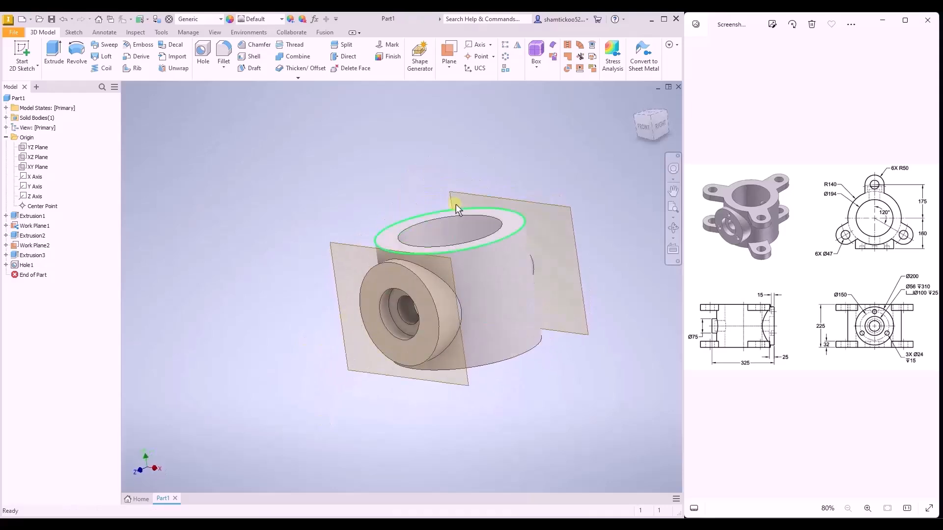
click(634, 103)
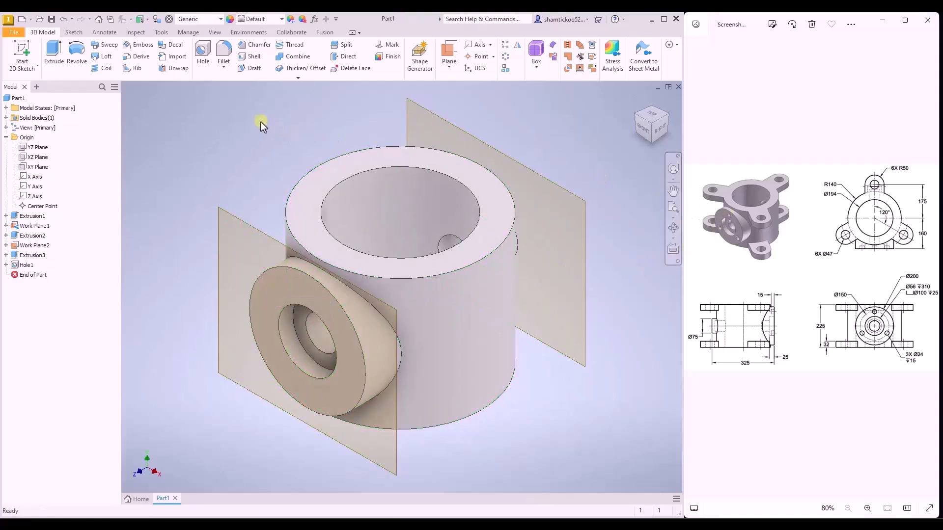
click(24, 52)
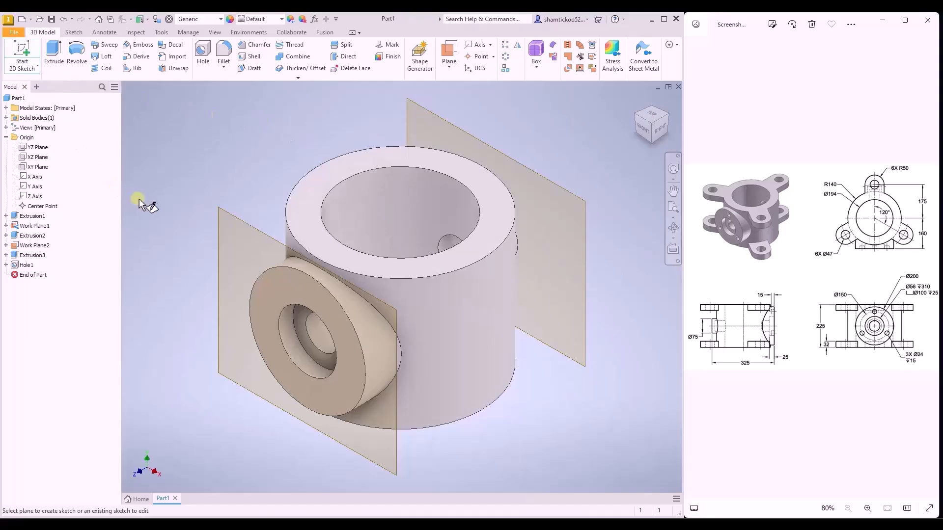
click(295, 298)
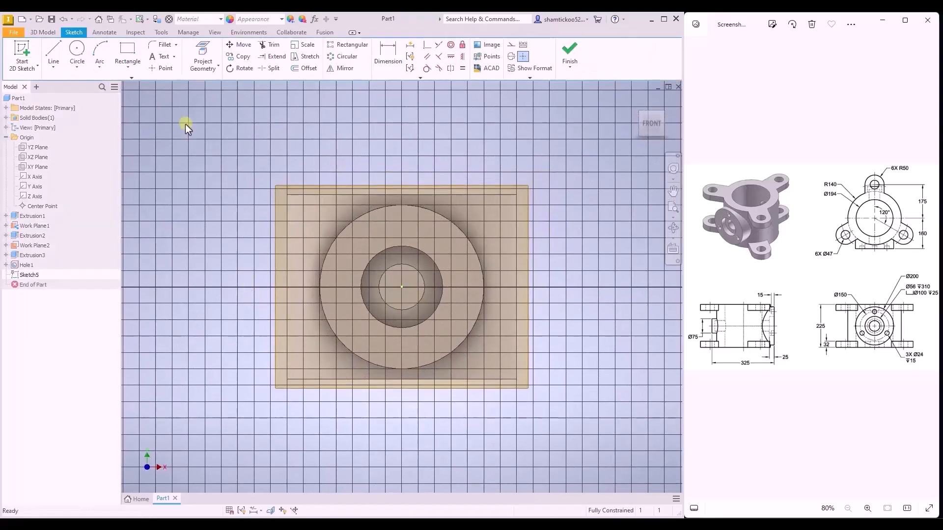
click(163, 69)
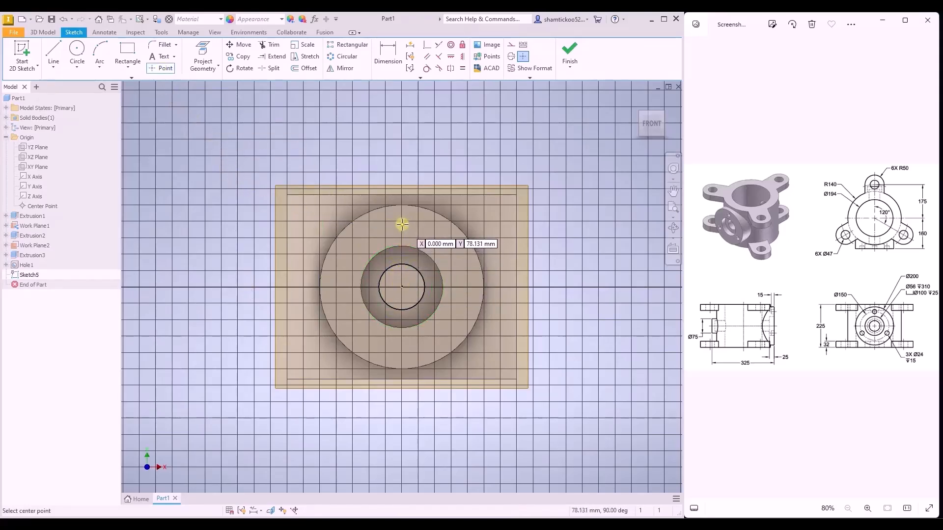
click(401, 226)
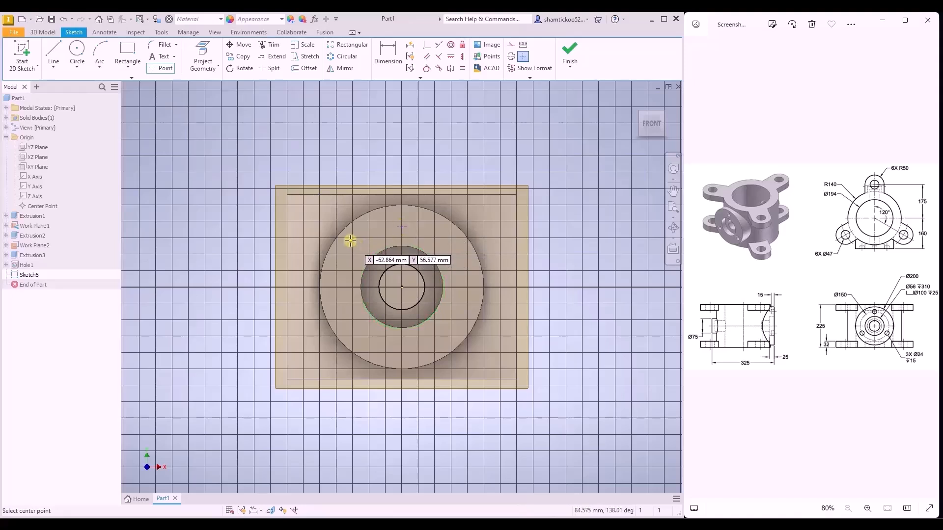
key(Escape)
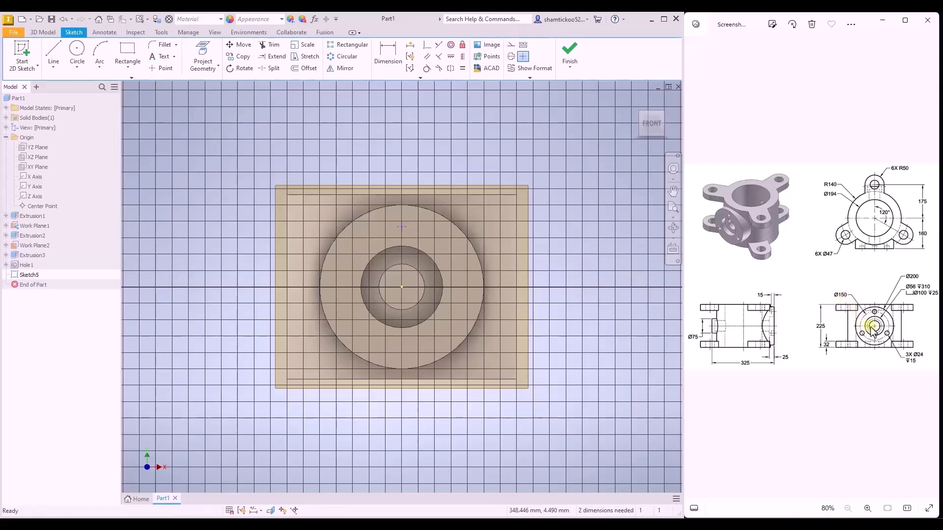
- Dimension the vertical distance from the boss center to the sketch point as 150/2 mm
click(388, 54)
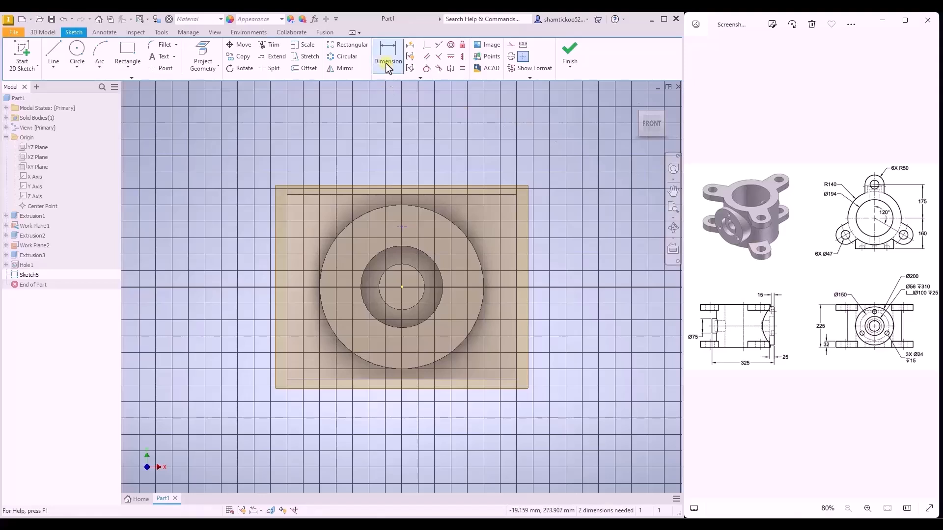
click(403, 287)
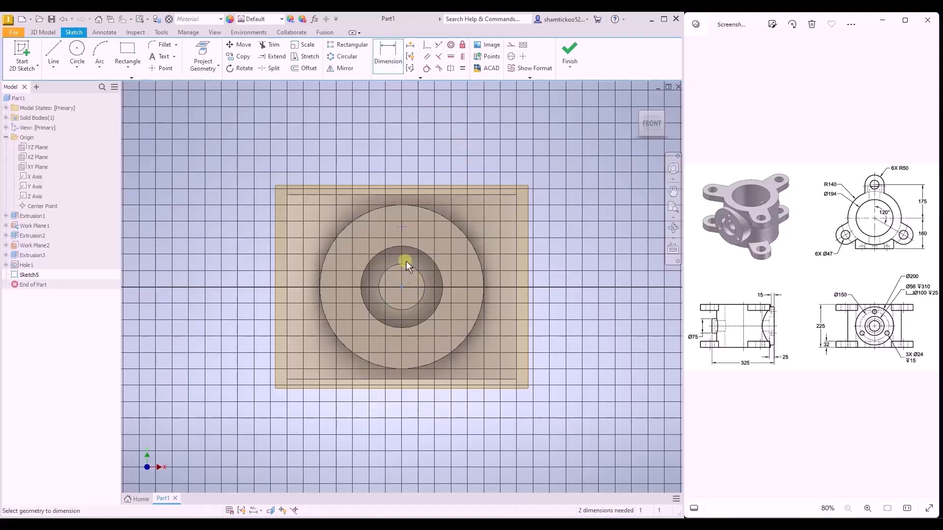
click(403, 226)
click(448, 240)
text(150)
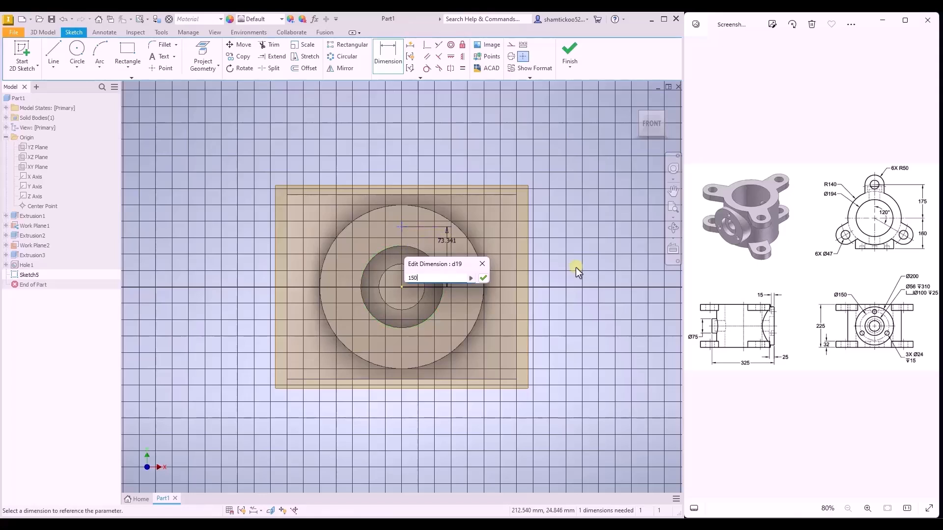
text(/2)
key(Return)
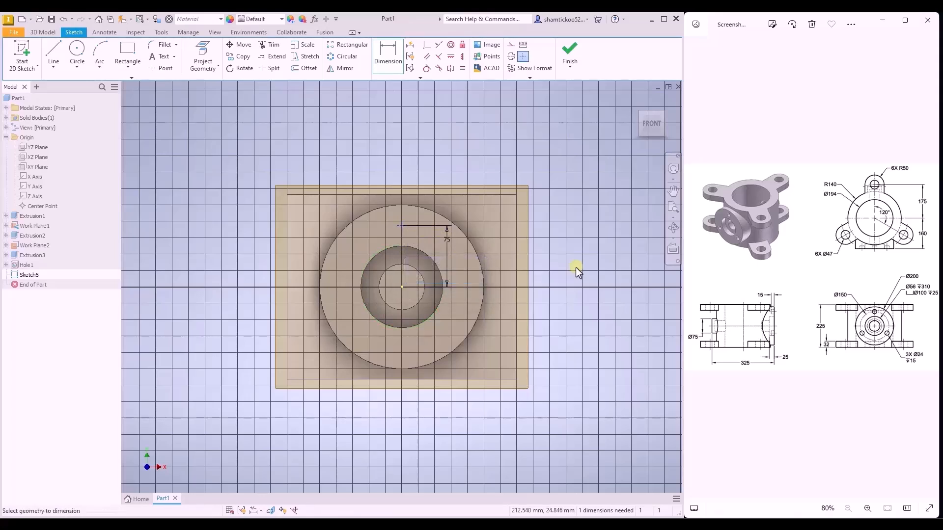
- Constrain the sketch point vertically in line with the boss center and finish the sketch
click(462, 57)
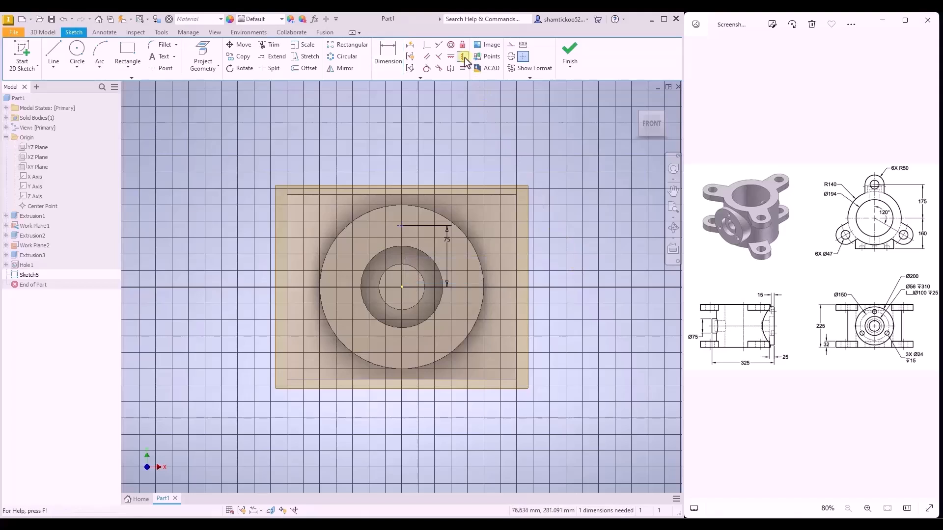
click(401, 227)
click(402, 285)
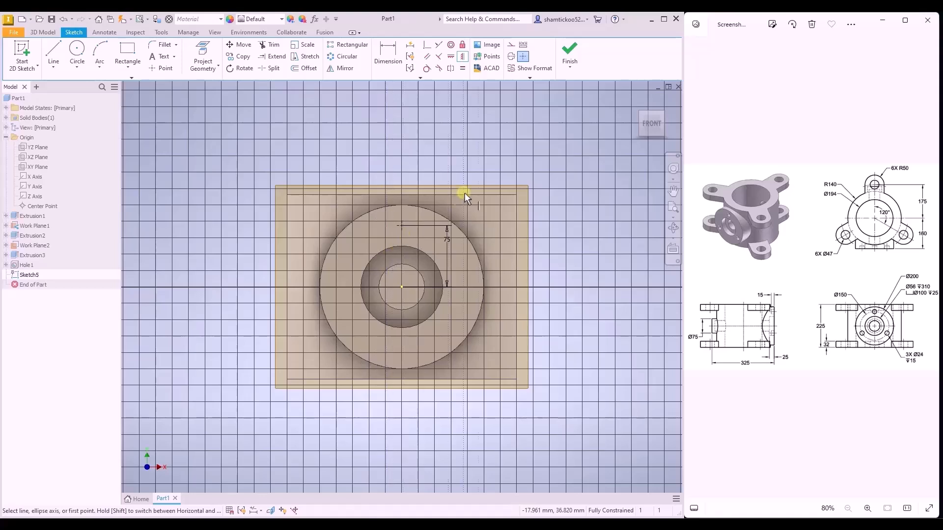
click(569, 67)
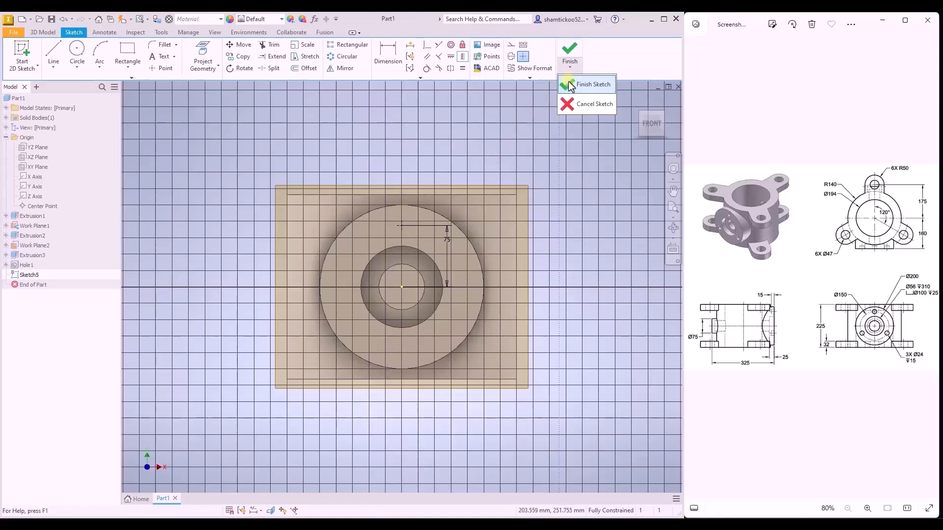
click(569, 84)
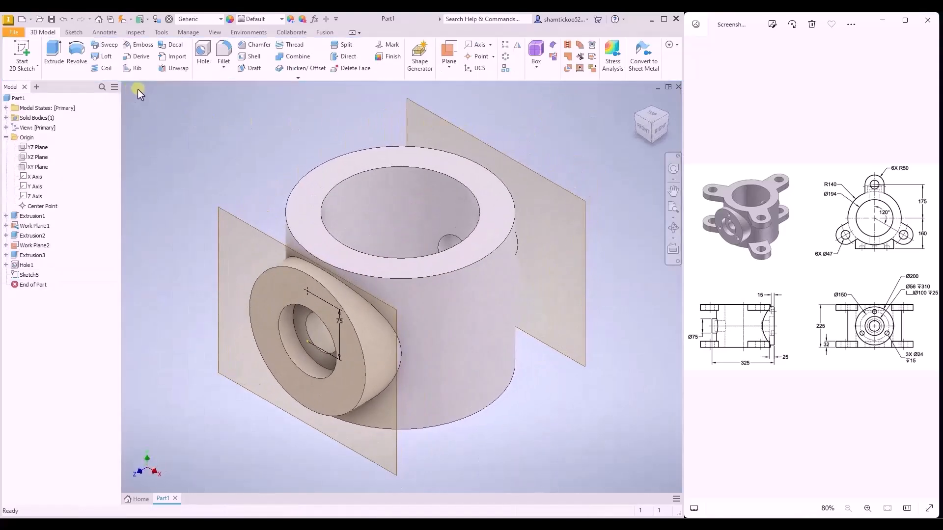
- Create a simple hole without a seat at the sketched point, 24 mm in diameter and 15 mm deep
click(203, 53)
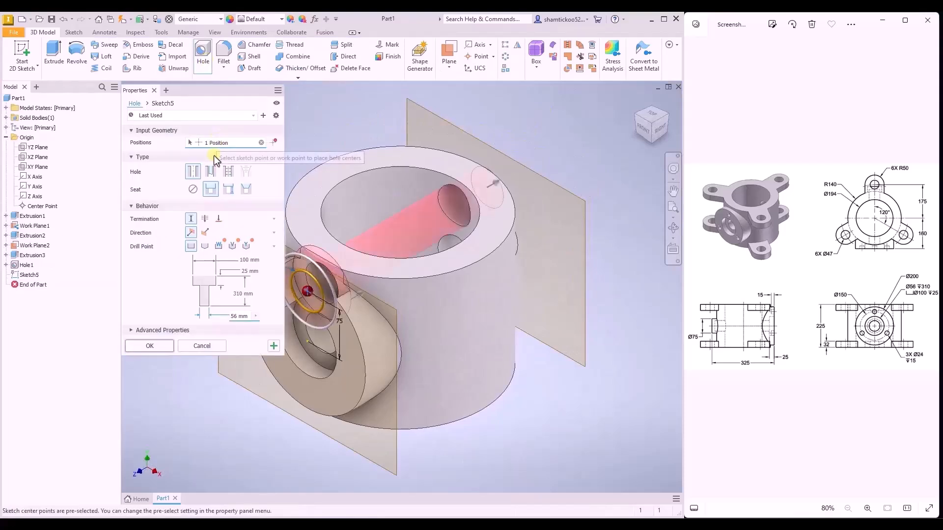
click(193, 189)
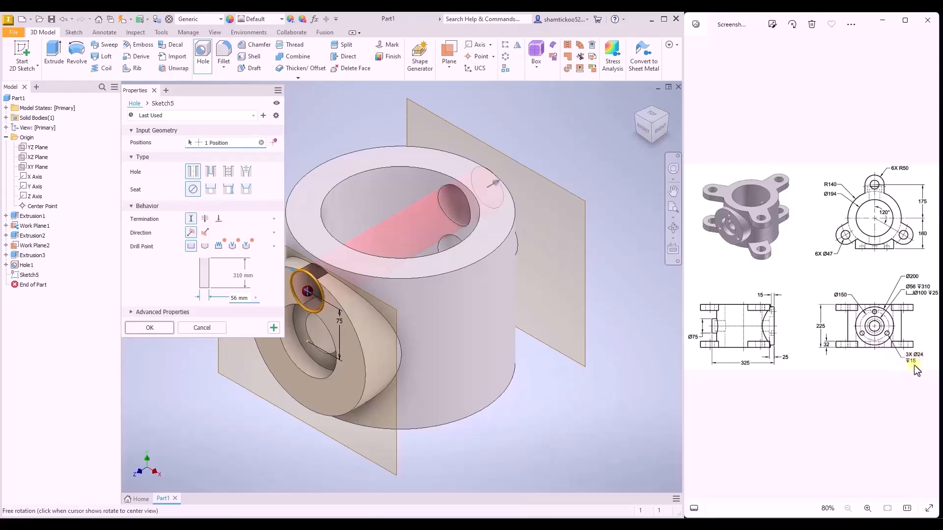
click(236, 277)
text(15)
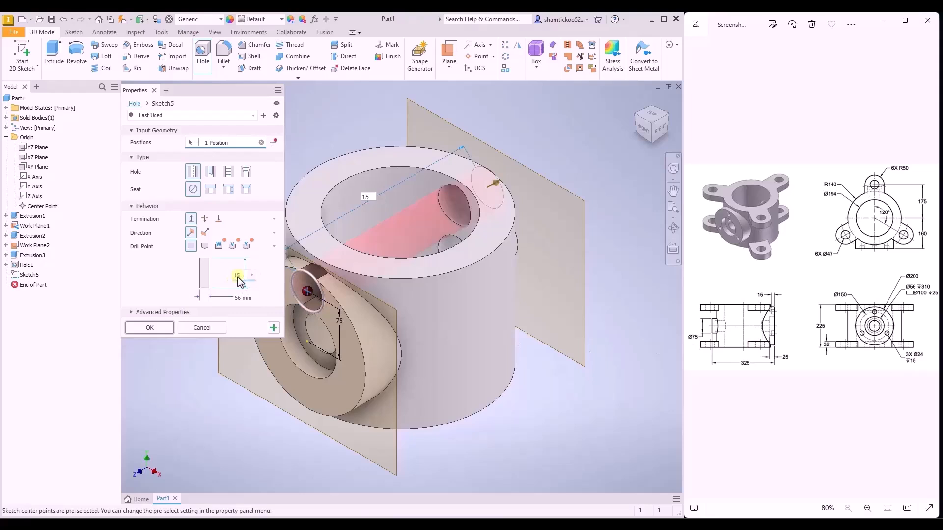
click(238, 300)
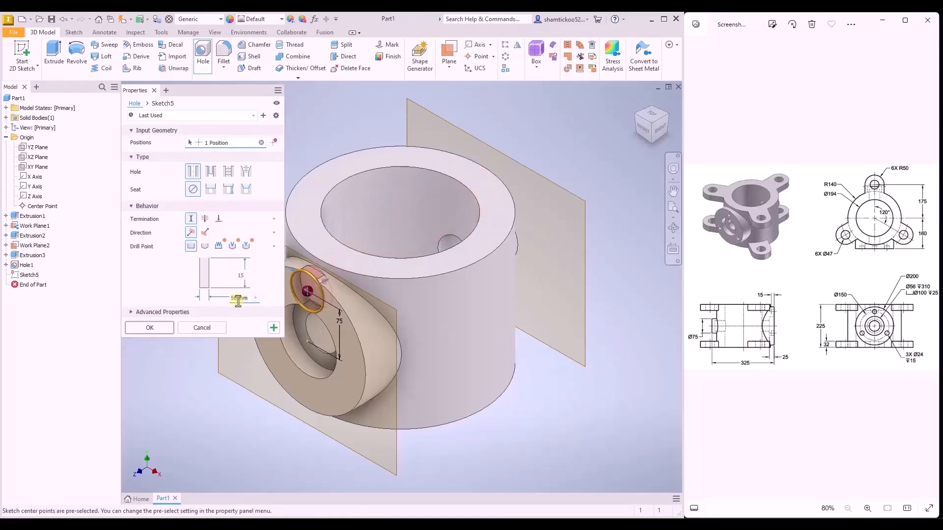
text(24)
click(150, 328)
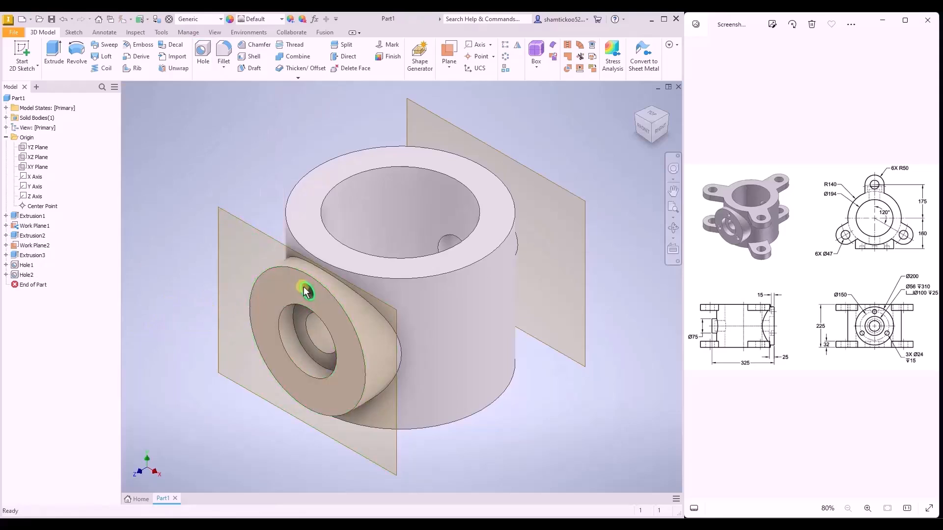
- Circular-pattern the 24 mm hole around the counterbore axis with 3 occurrences over 360 degrees
mouse_move(304, 292)
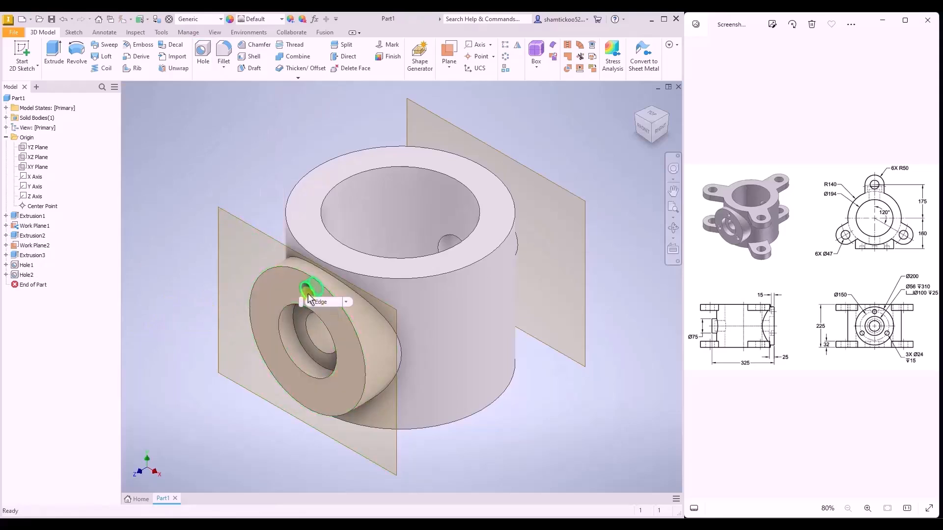
click(506, 56)
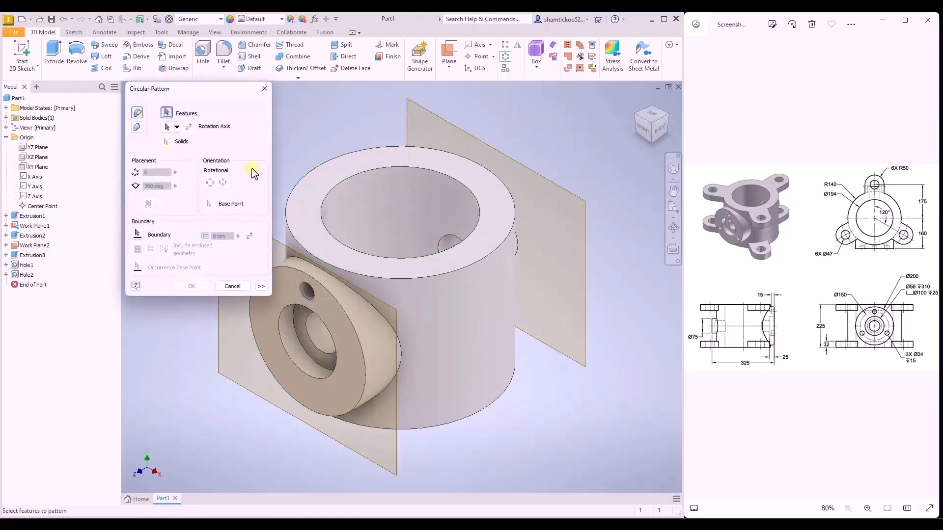
click(306, 291)
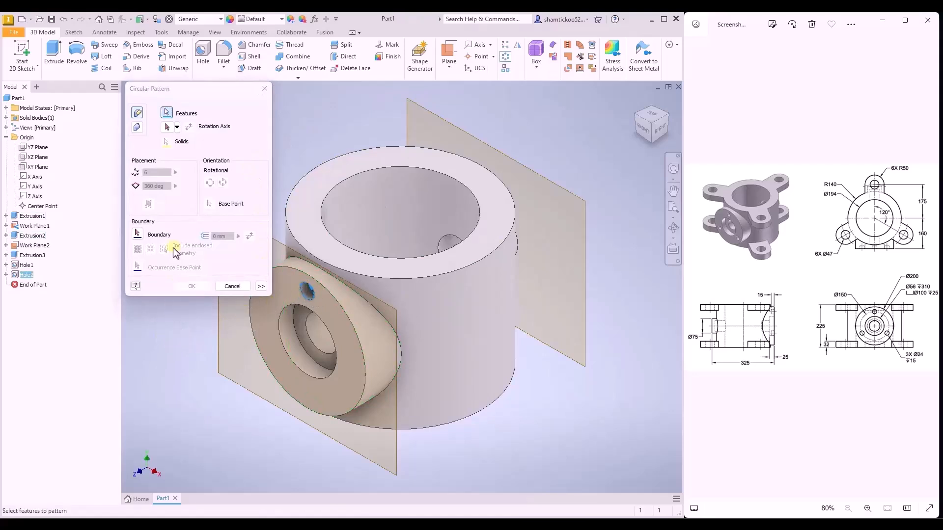
click(167, 127)
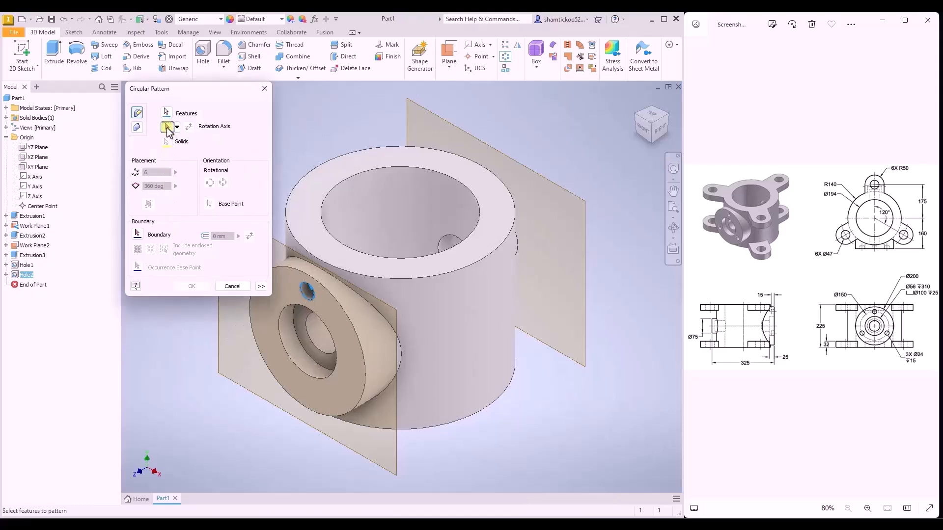
click(296, 355)
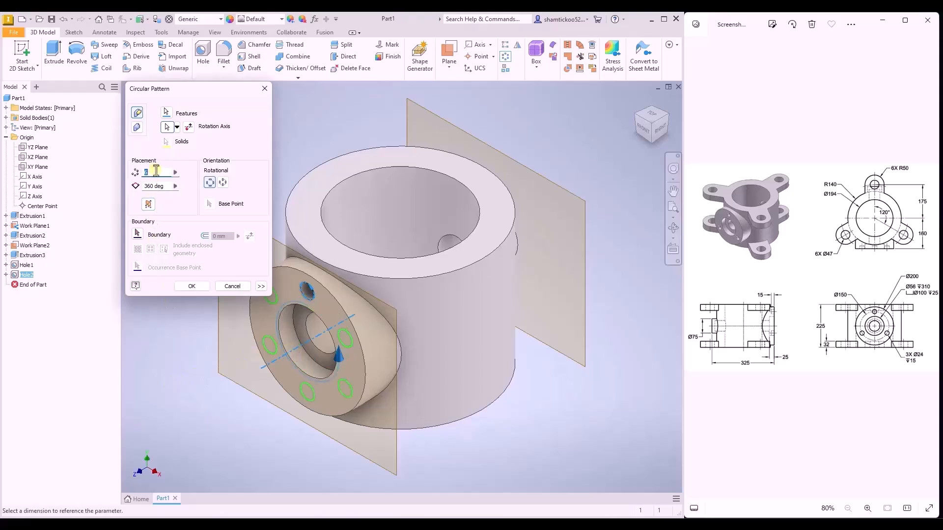
text(3)
click(192, 290)
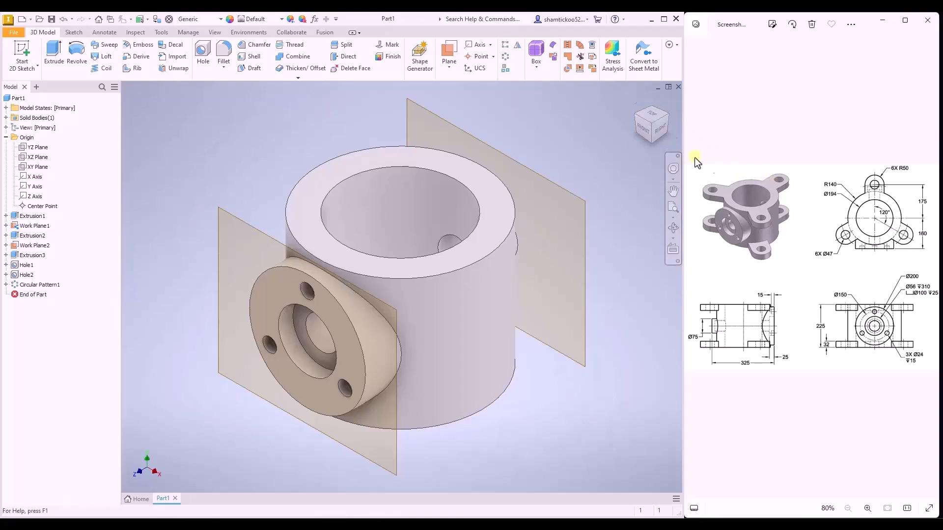
- Start a sketch on the cylinder's top face and draw two concentric circles about 200 mm from its center, beyond the rear boss
click(22, 53)
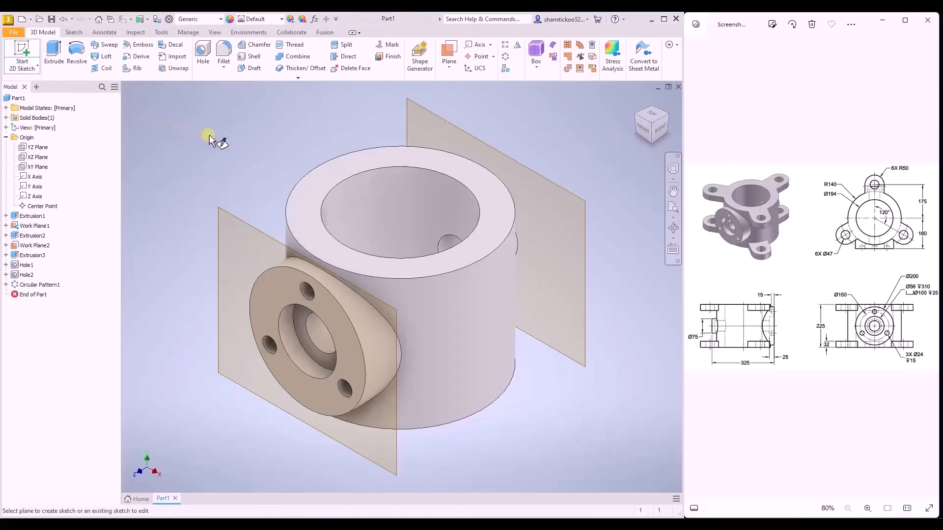
click(365, 164)
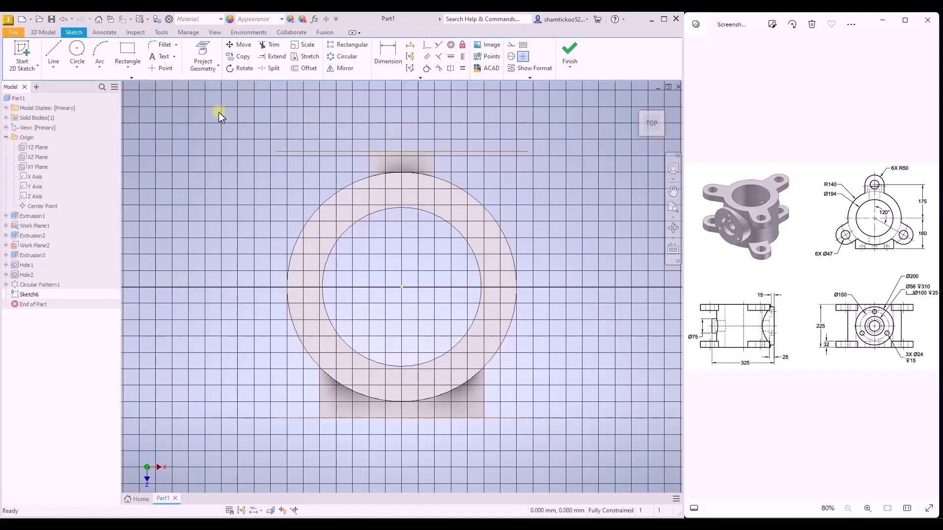
click(81, 50)
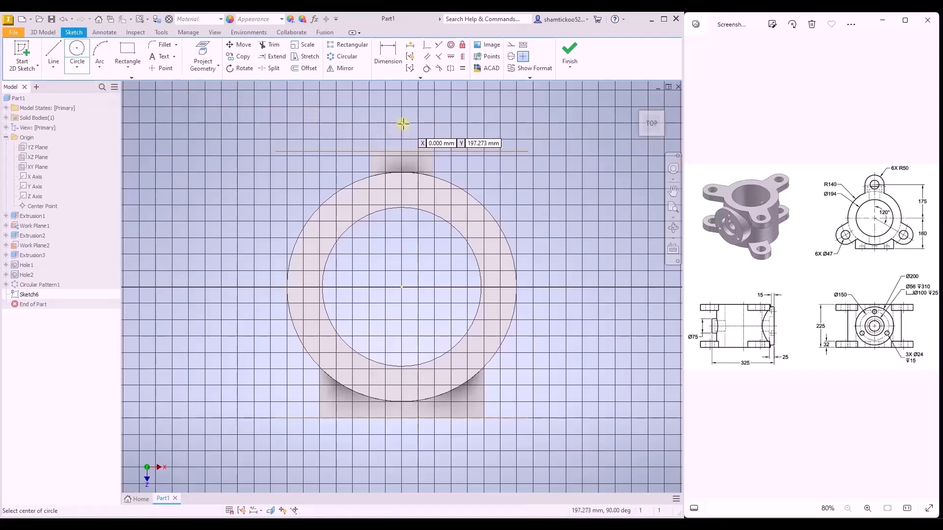
click(402, 120)
click(406, 131)
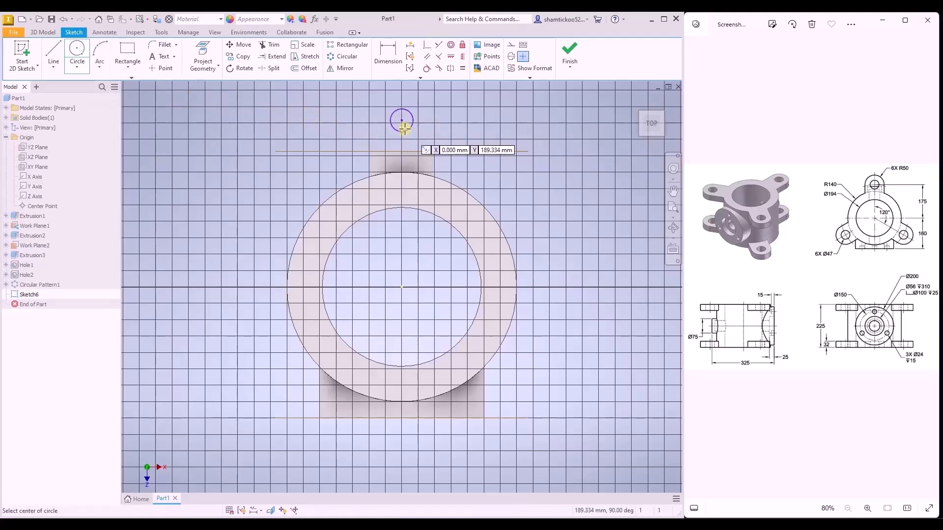
click(401, 119)
click(419, 137)
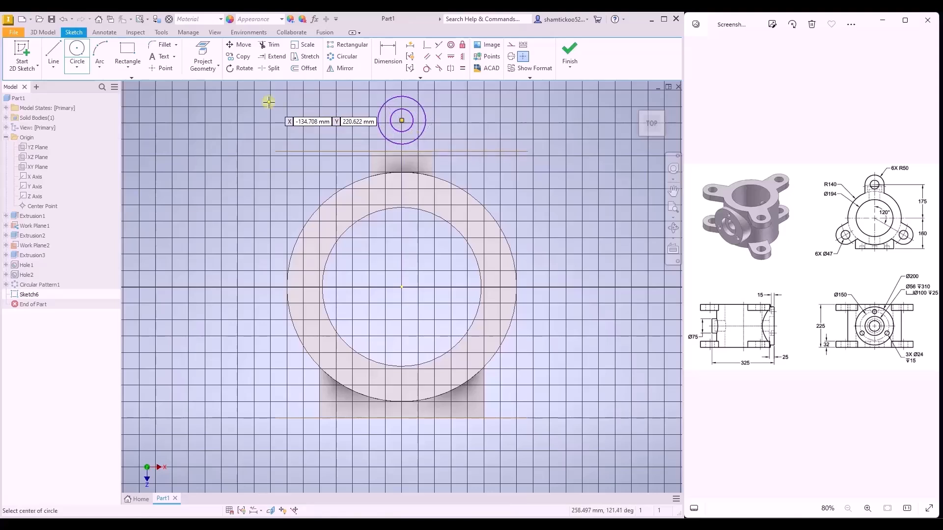
- Draw two vertical lines from the outer circle's sides toward the cylinder, joined by a horizontal line about 58 mm long
click(58, 49)
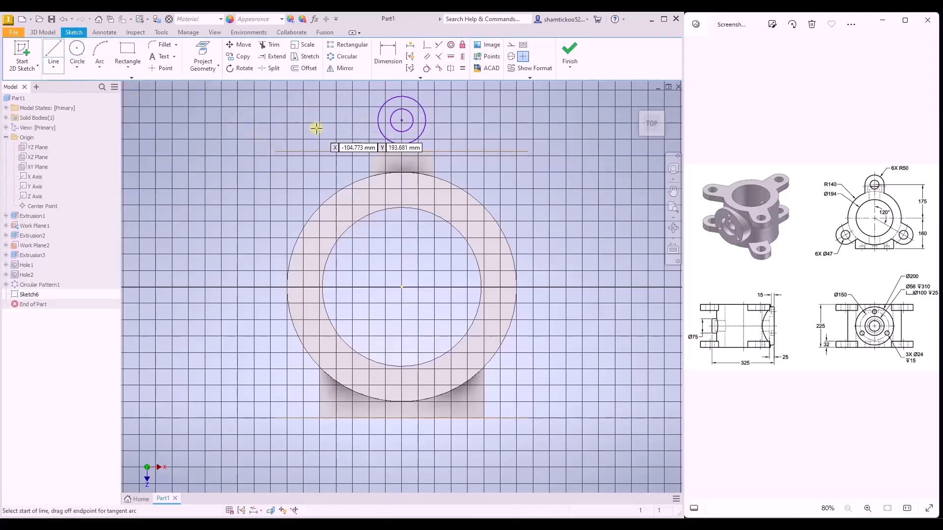
click(376, 124)
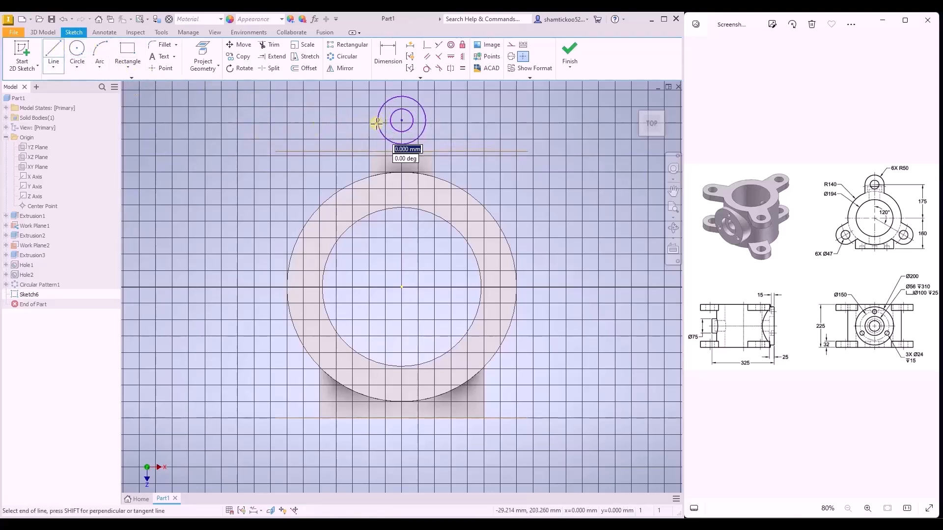
click(377, 165)
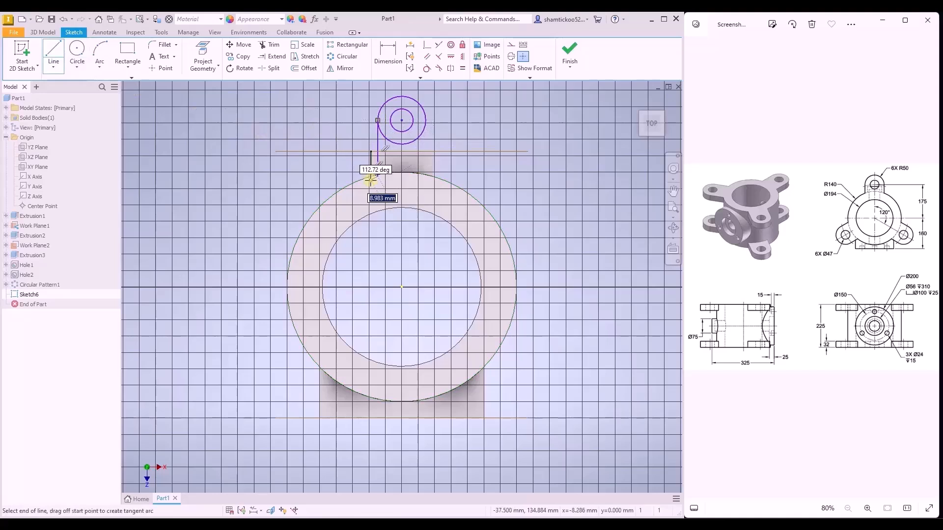
click(427, 175)
double_click(426, 121)
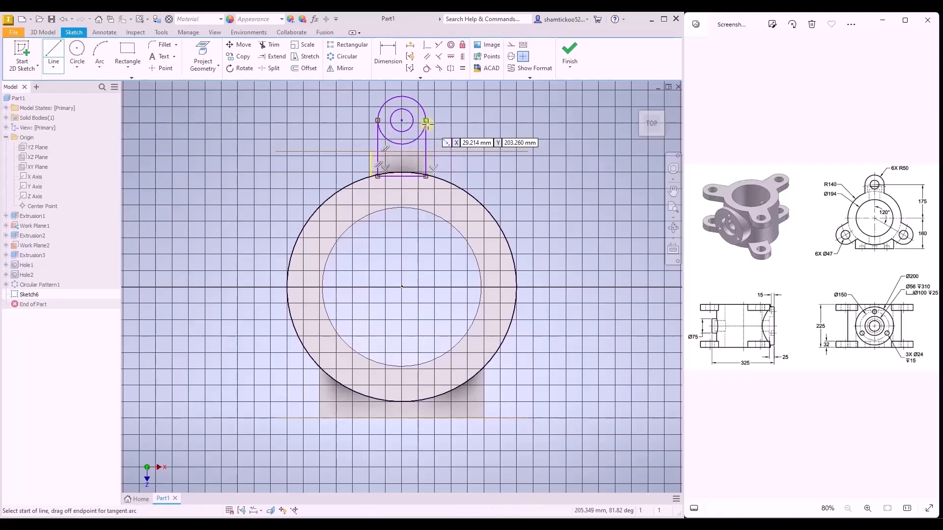
key(Escape)
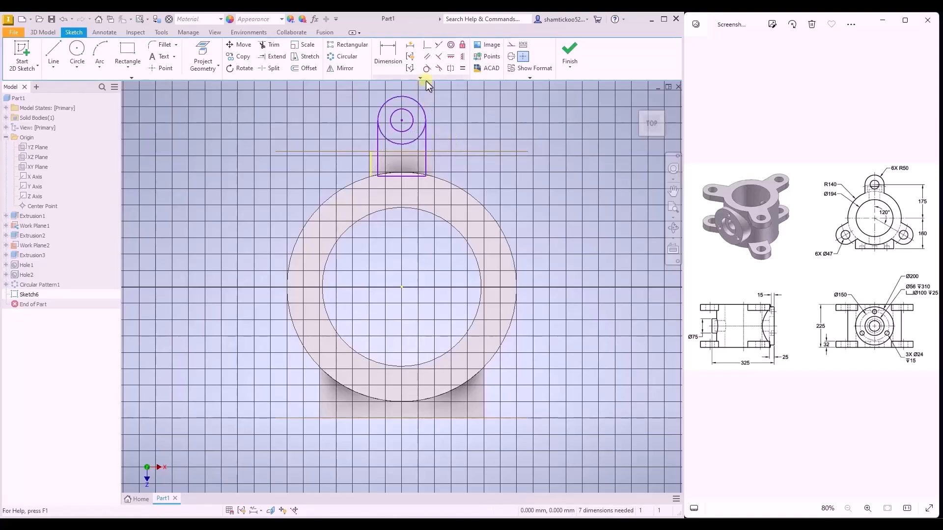
- Trim away the outer circle's lower arc between the two vertical lines to leave a round-ended lug profile
click(271, 44)
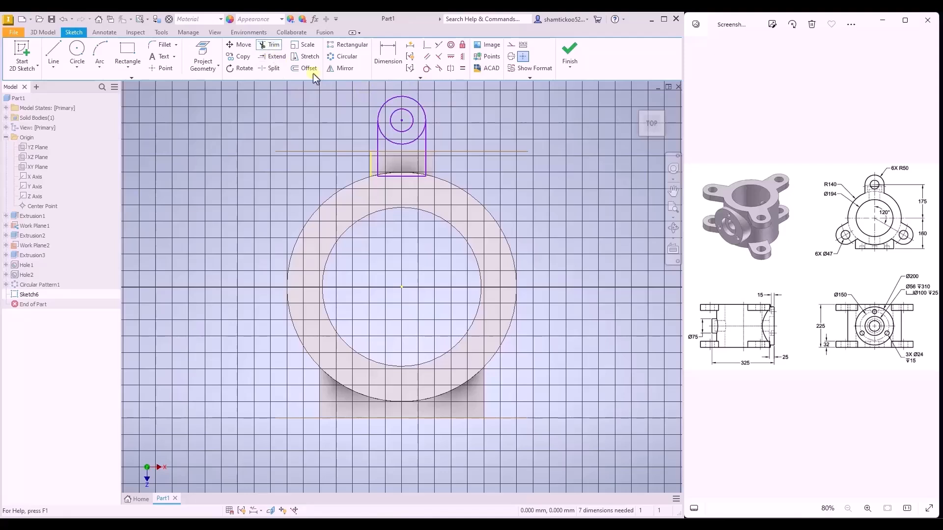
drag(389, 140, 393, 144)
key(Escape)
- Dimension the lug's outer arc with a radius of 50 mm
click(389, 62)
click(421, 106)
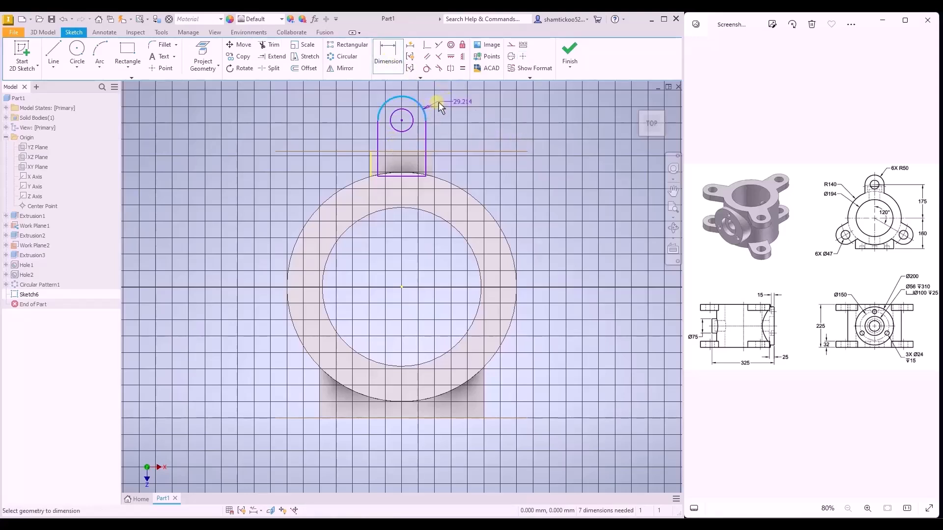
click(470, 122)
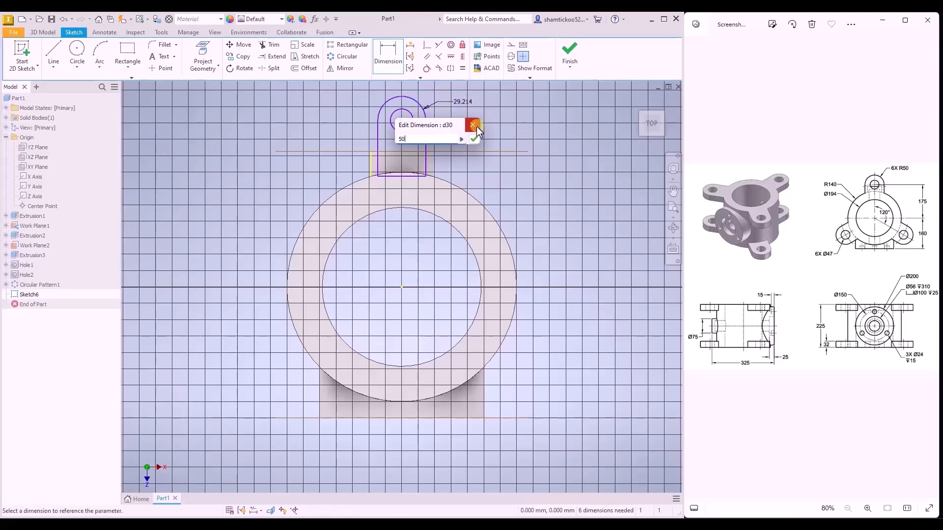
click(476, 127)
- Dimension the vertical distance from the cylinder's center to the lug hole's center as 175 mm
scroll(509, 214, down, 5)
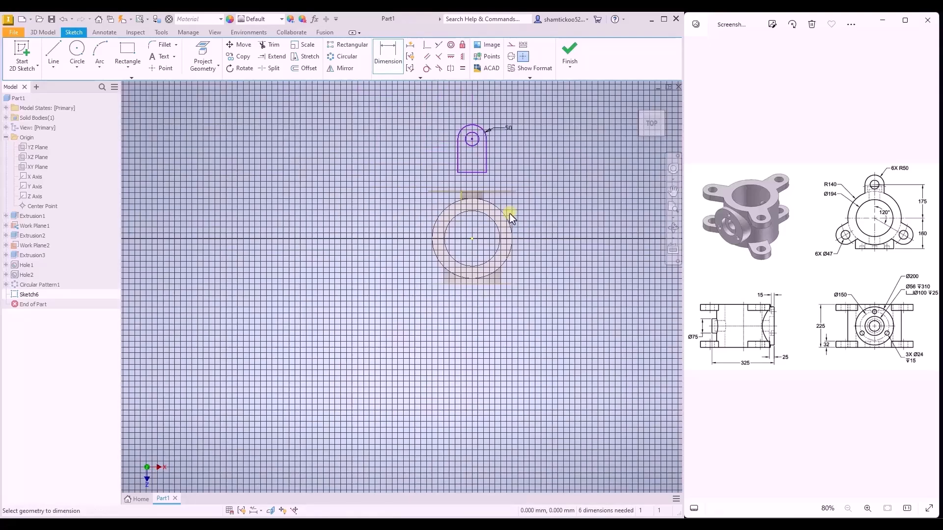
scroll(523, 160, up, 3)
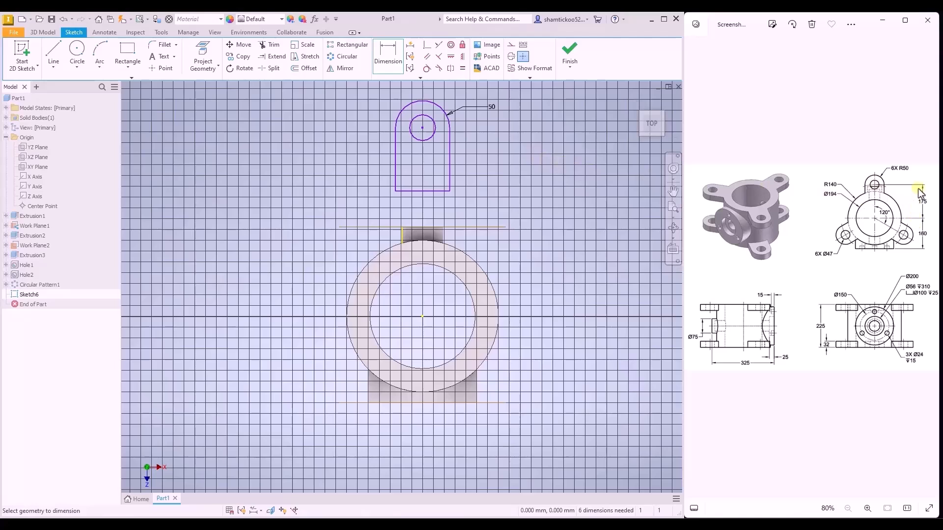
click(422, 317)
click(423, 127)
click(535, 176)
text(175)
key(Return)
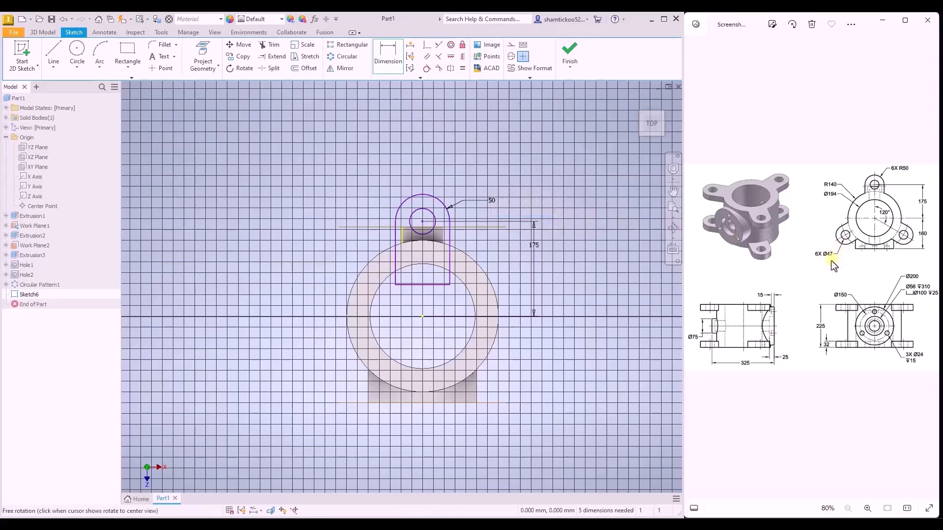
- Dimension the lug's inner circle with a diameter of 47 mm
click(417, 228)
click(470, 175)
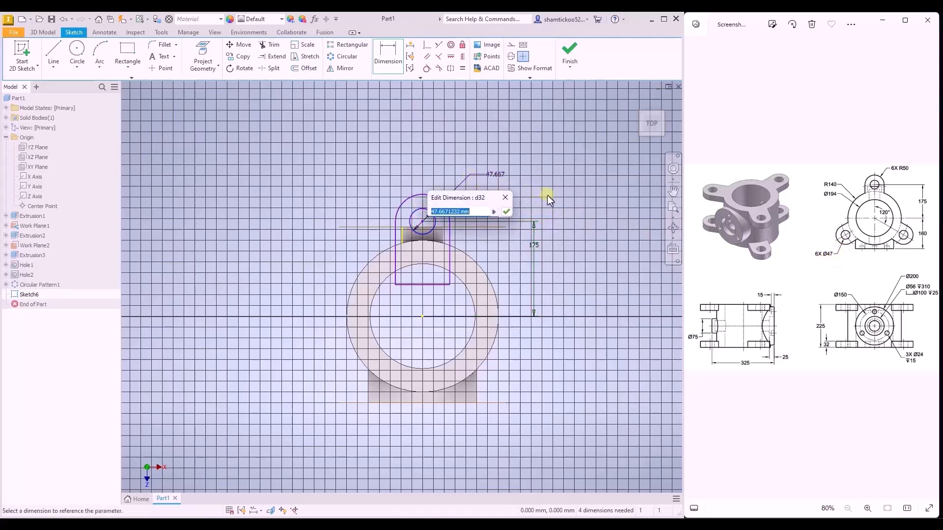
text(47)
key(Return)
key(Escape)
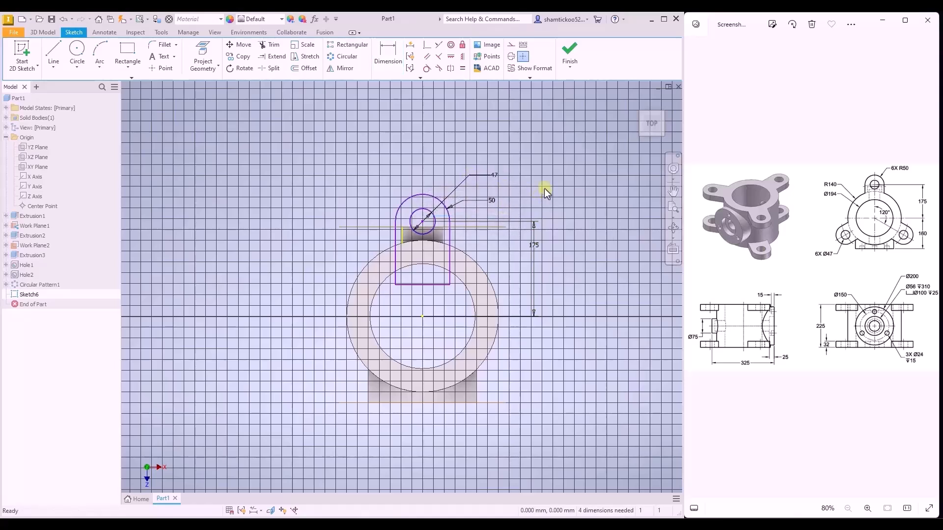
- Constrain the lug hole's center vertically in line with the cylinder's center
click(462, 56)
click(423, 222)
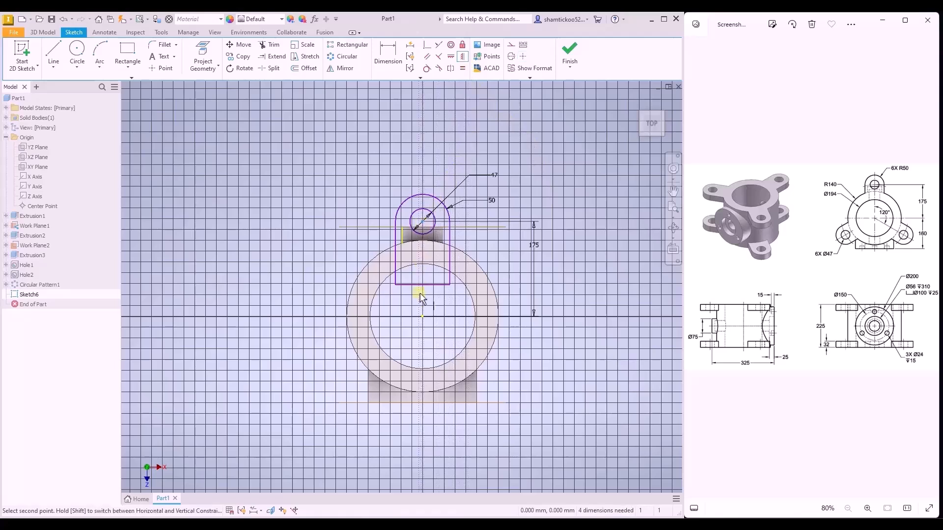
click(422, 317)
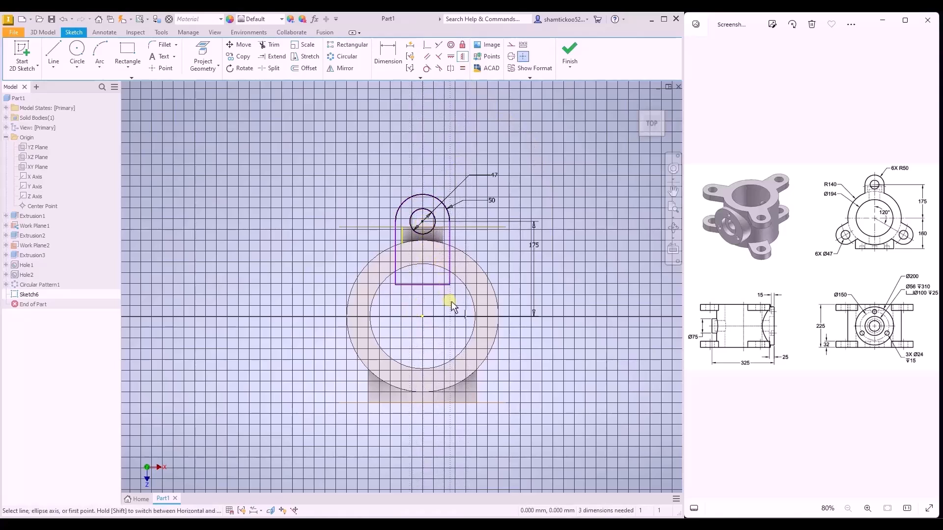
key(Escape)
- Move the lug profile's base line out of the bore onto the cylinder's ring face and finish the sketch
drag(432, 284, 431, 253)
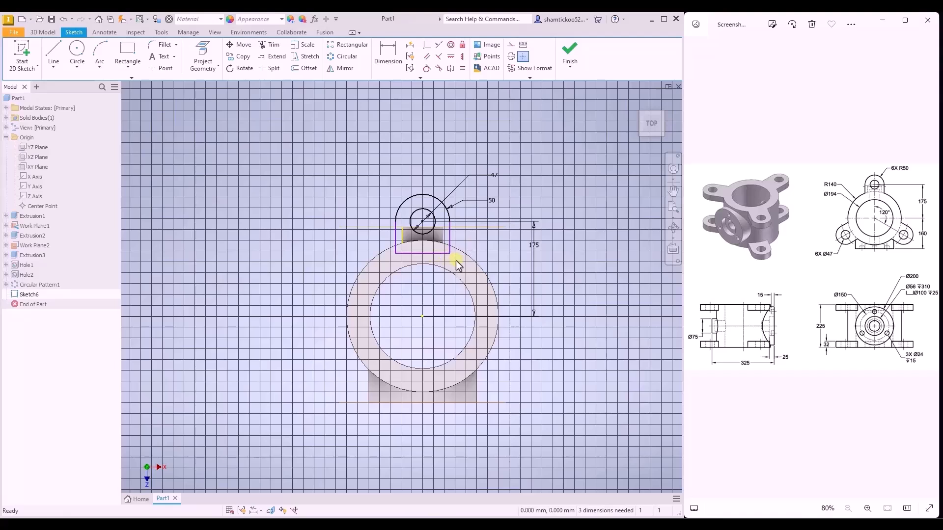
click(573, 67)
click(574, 83)
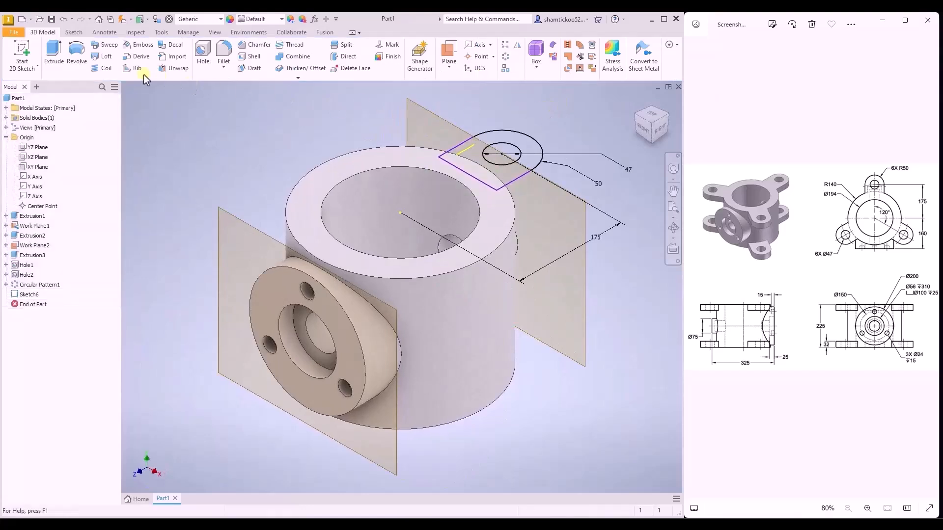
- Extrude the lug profile around its hole 32 mm downward in the flipped direction, joined to the cylinder body
click(54, 54)
click(493, 157)
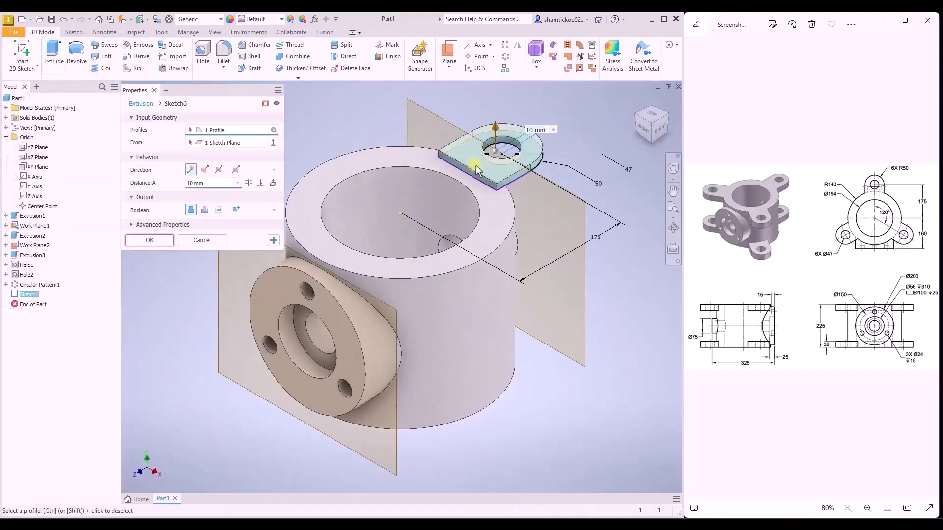
click(205, 169)
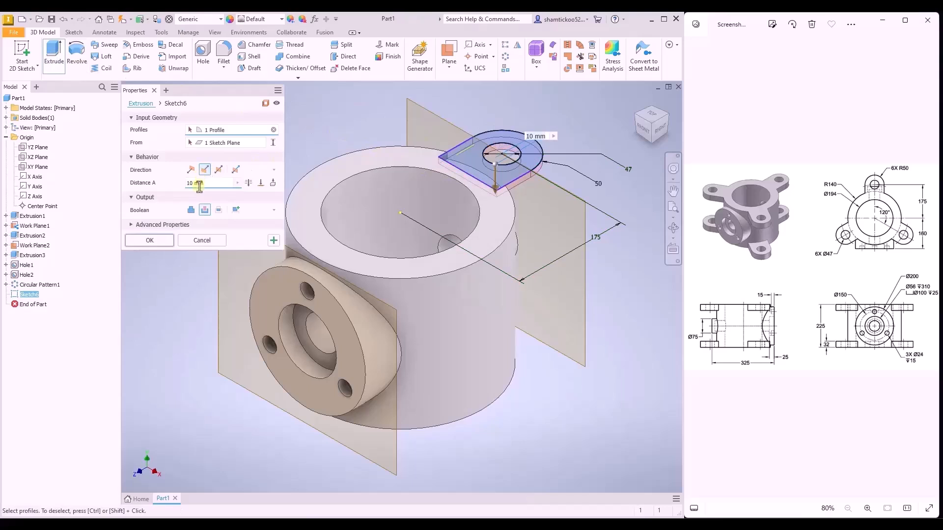
drag(193, 183, 189, 183)
text(32)
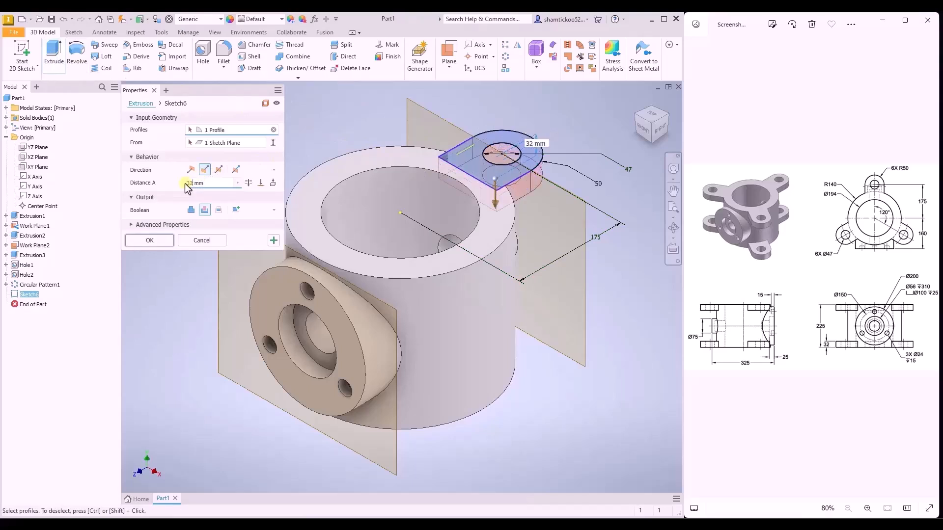
click(191, 210)
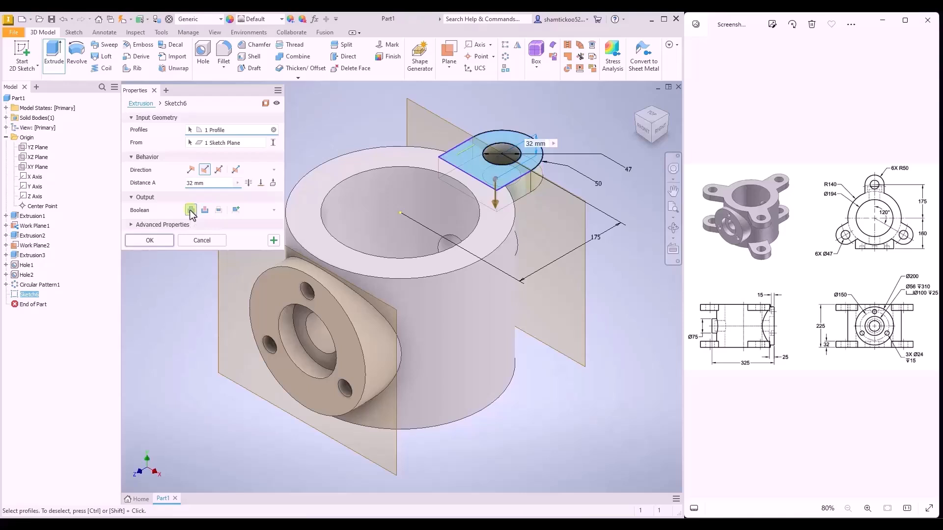
click(155, 243)
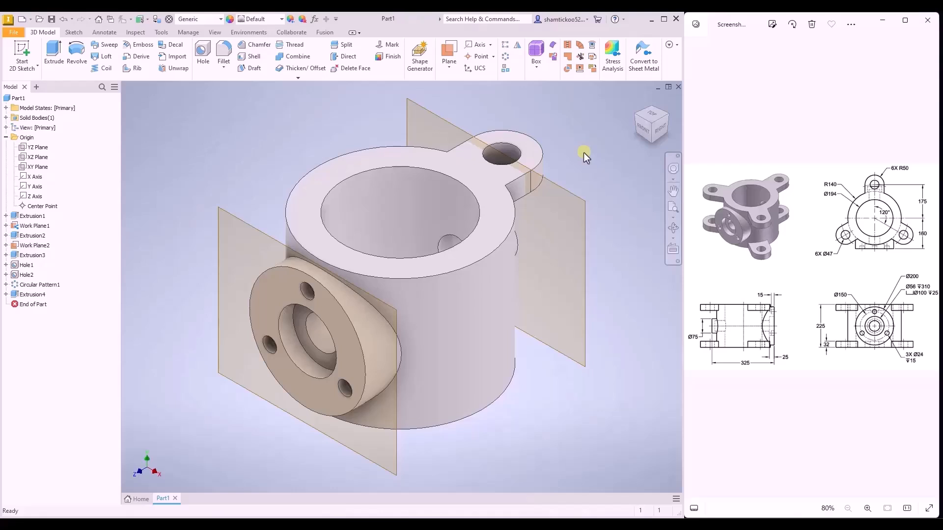
- Circular-pattern the lug around the cylinder's bore axis with 3 occurrences over 360 degrees
click(504, 62)
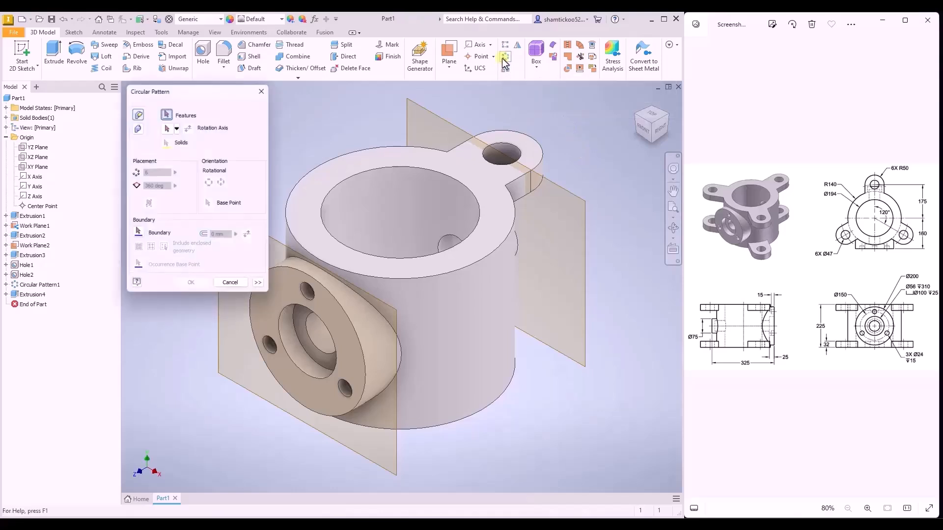
click(506, 147)
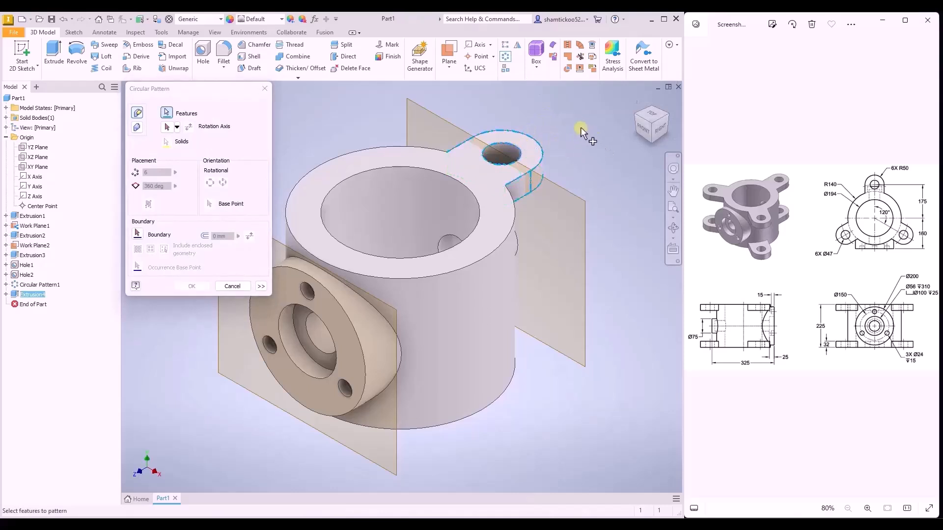
click(167, 128)
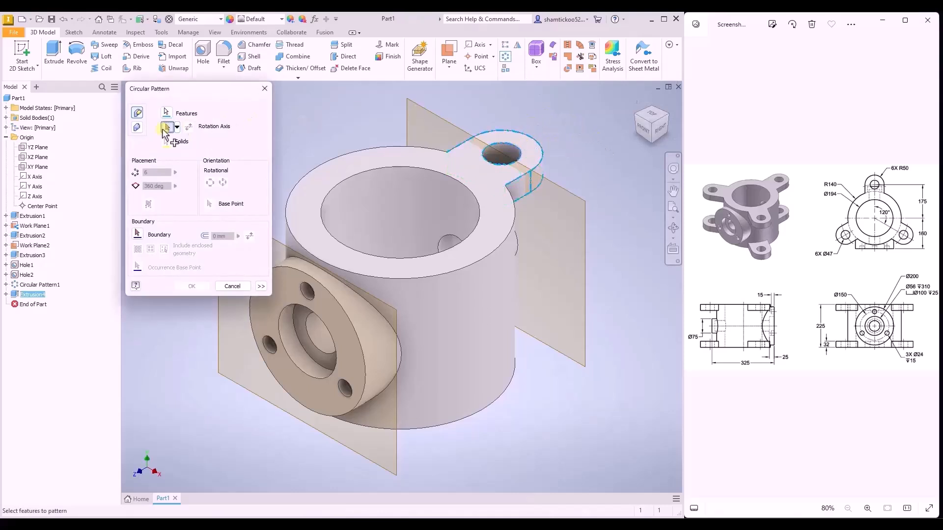
click(363, 200)
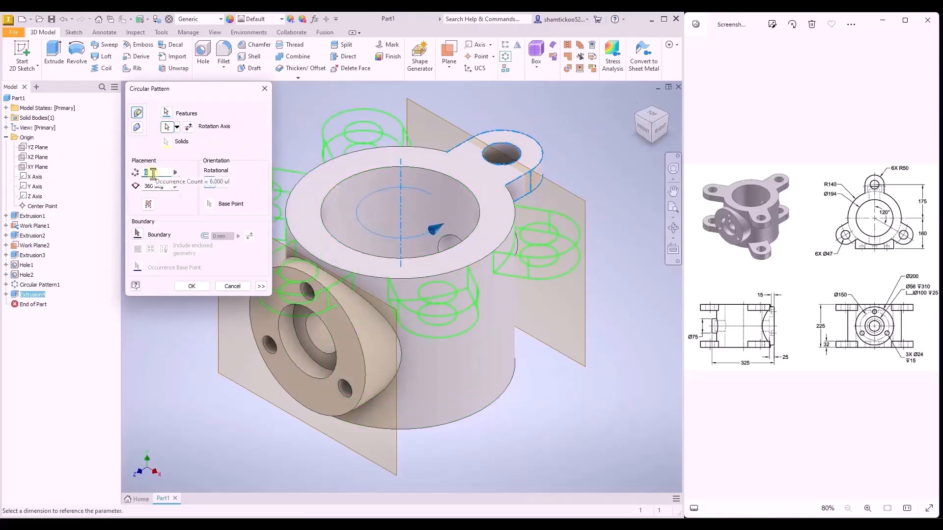
text(3)
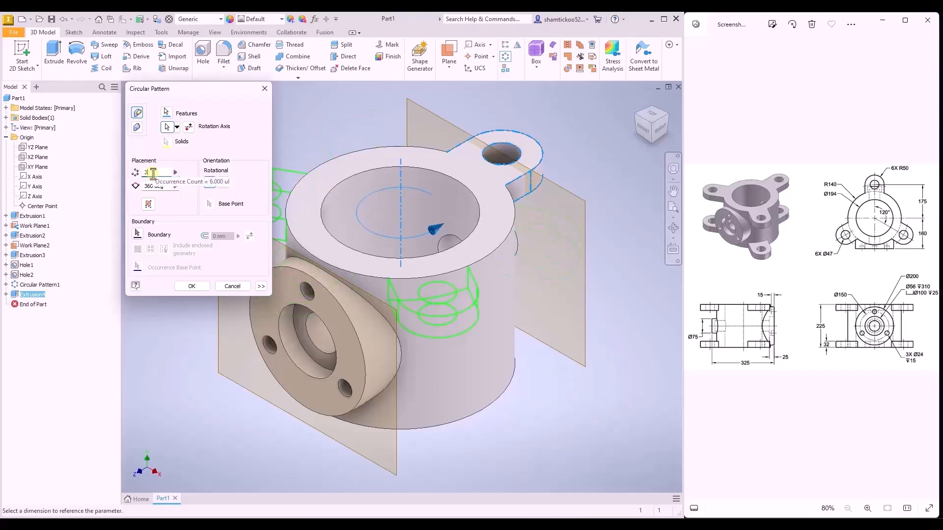
click(182, 286)
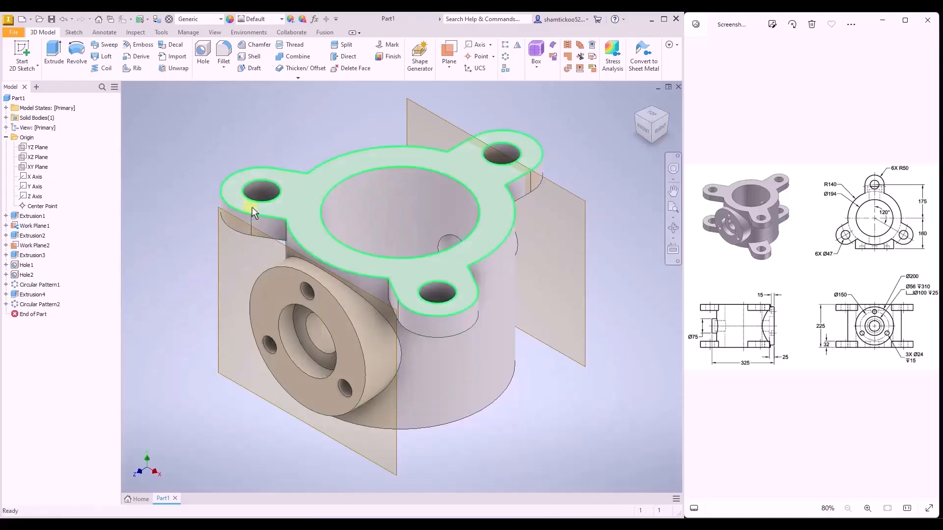
- Mirror the lug extrusion and its circular pattern about the XZ plane to the cylinder's lower end
click(635, 101)
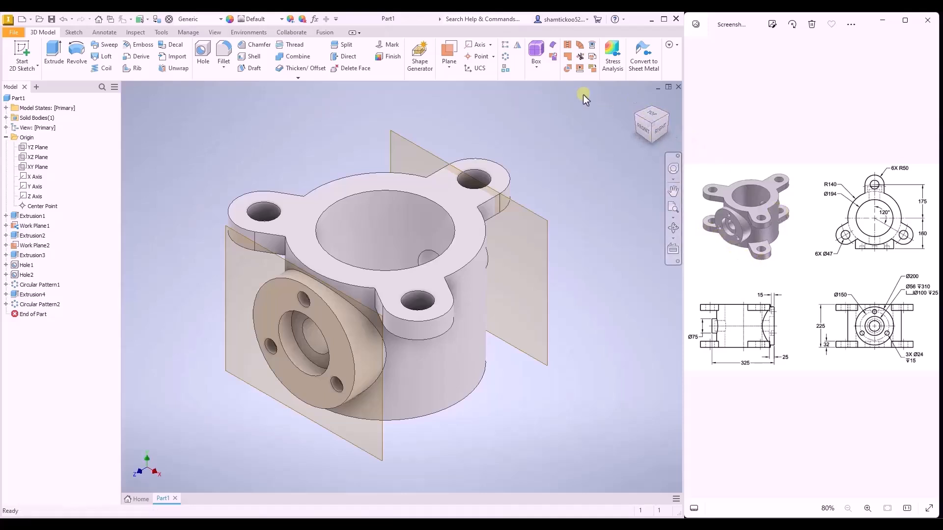
click(519, 46)
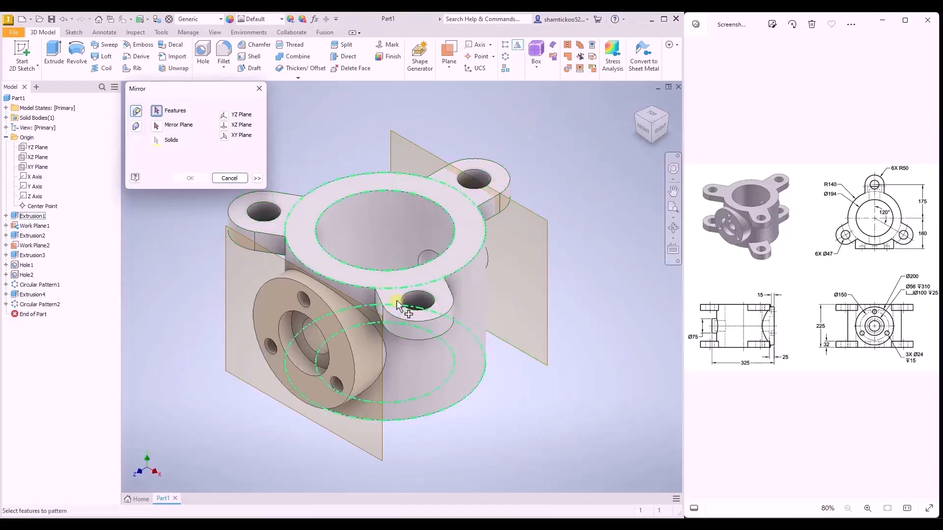
click(273, 237)
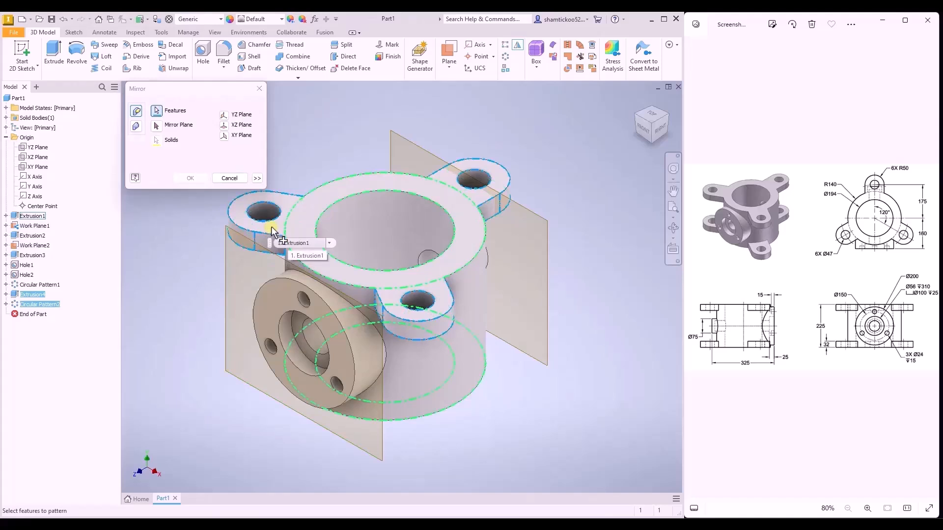
click(157, 126)
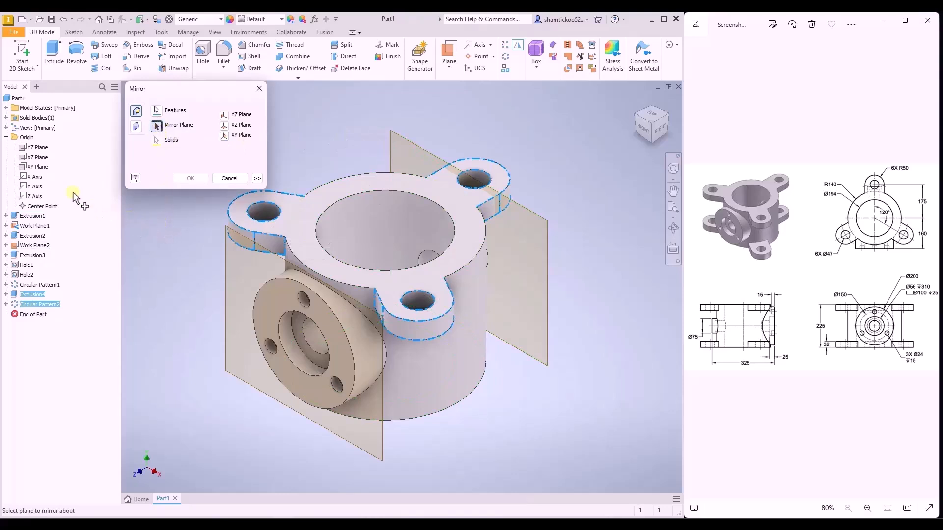
click(42, 158)
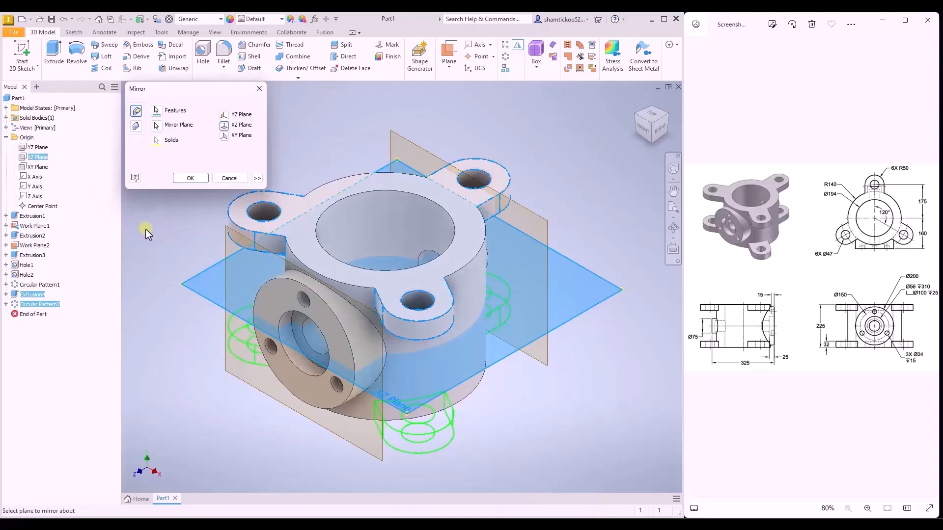
click(190, 178)
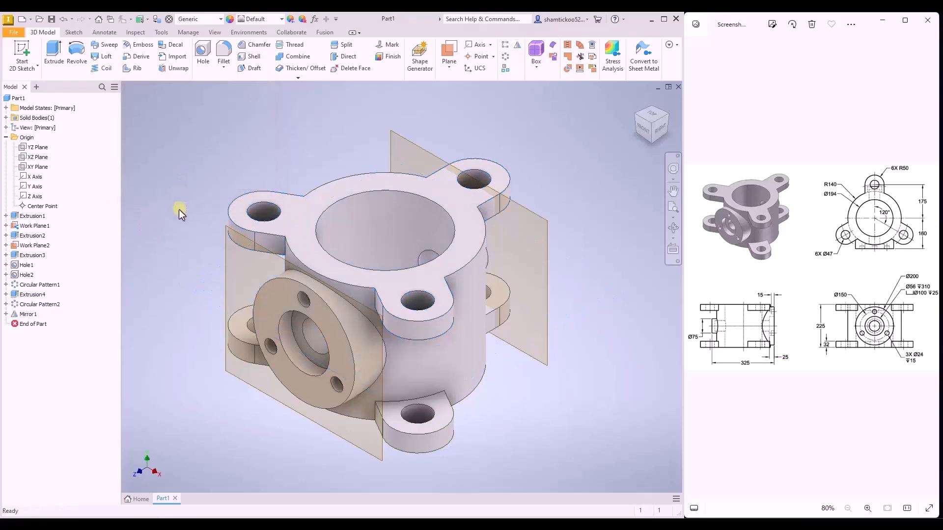
- Set the lug hole's distance from the bore centre to 200 mm and update the part
mouse_move(181, 211)
shift+middle_down()
mouse_move(246, 248)
mouse_move(188, 214)
mouse_move(184, 186)
mouse_move(190, 197)
shift+middle_up()
shift+middle_drag(627, 106, 634, 105)
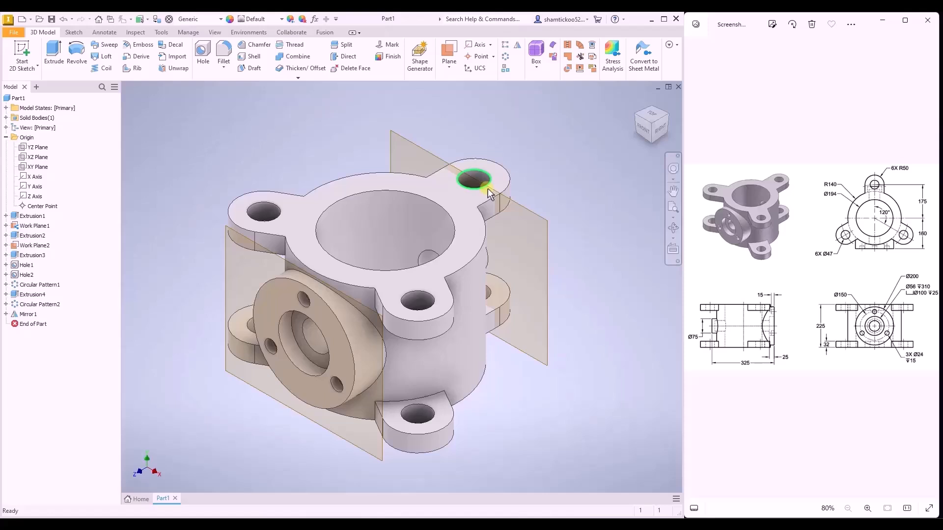
right_click(35, 295)
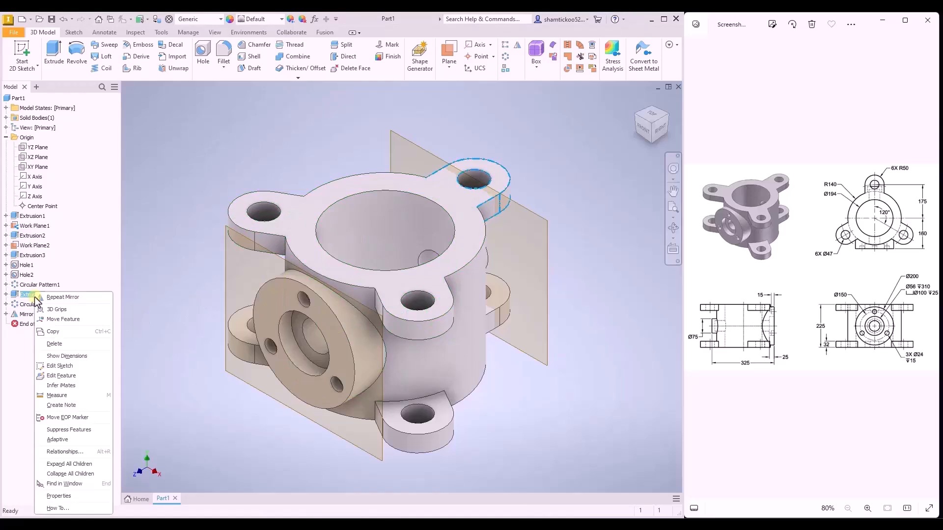
click(64, 356)
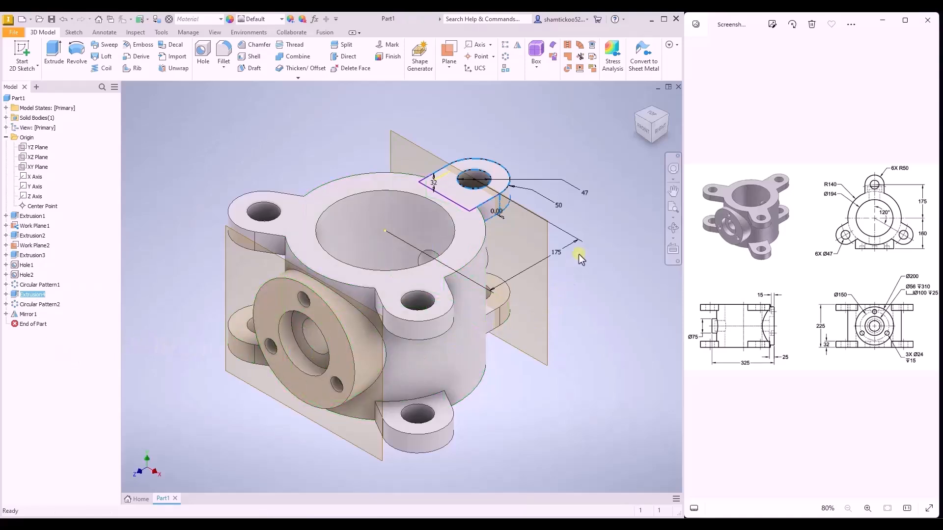
double_click(559, 255)
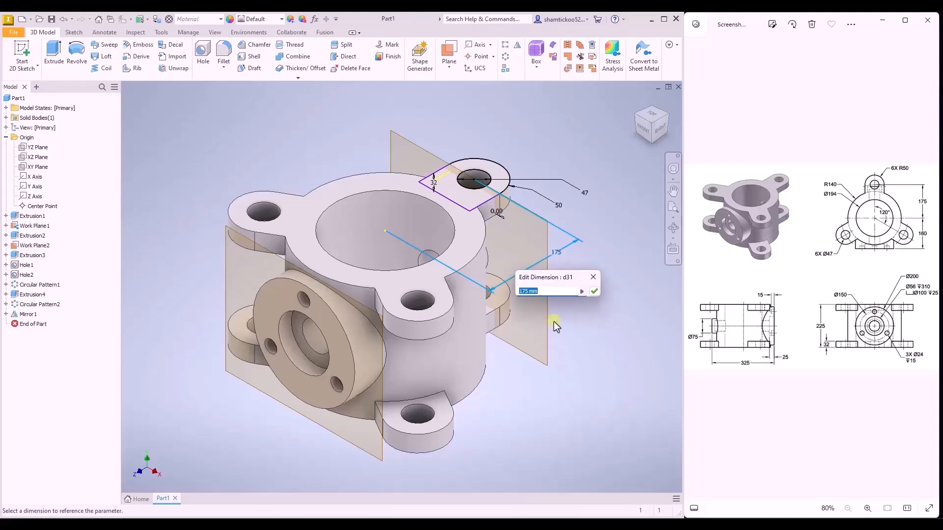
text(200)
key(Return)
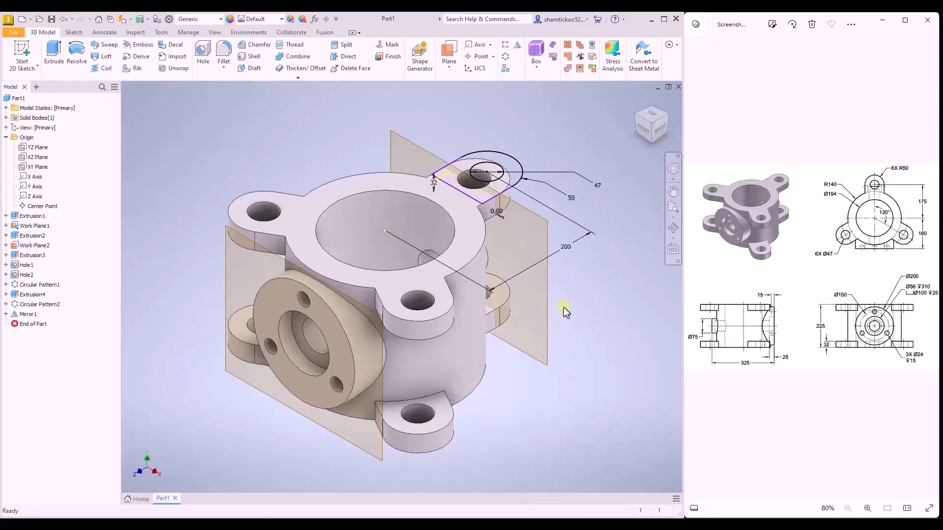
click(188, 32)
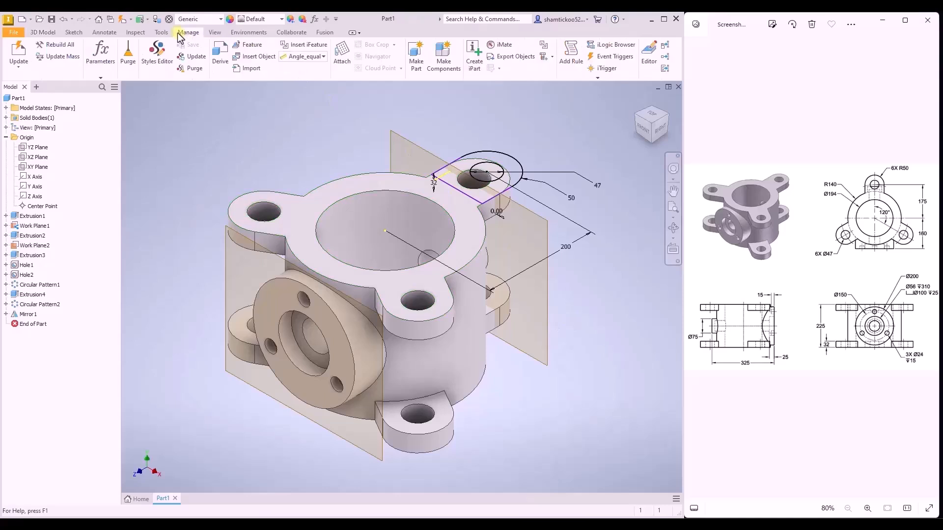
click(12, 70)
click(15, 91)
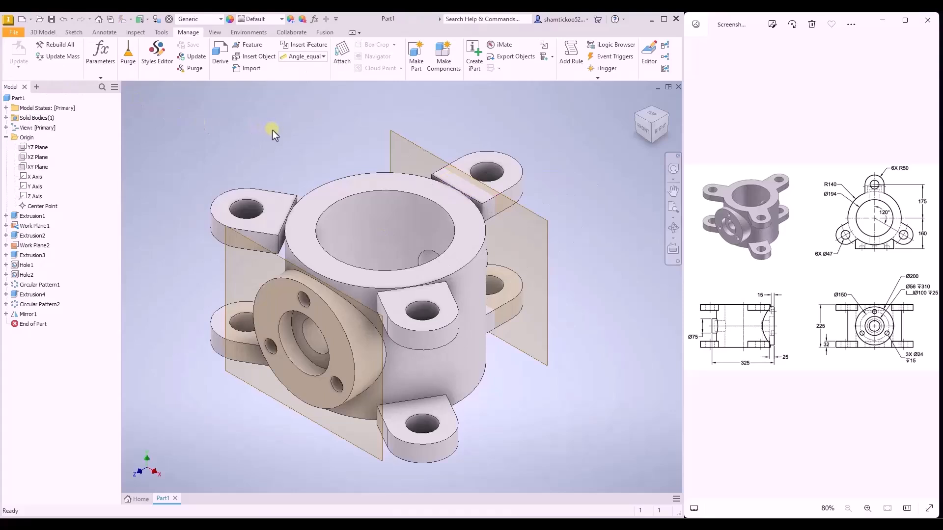
- Edit the lug extrusion's sketch and project the cylinder's outer circular edge into it
middle_drag(272, 129, 274, 142)
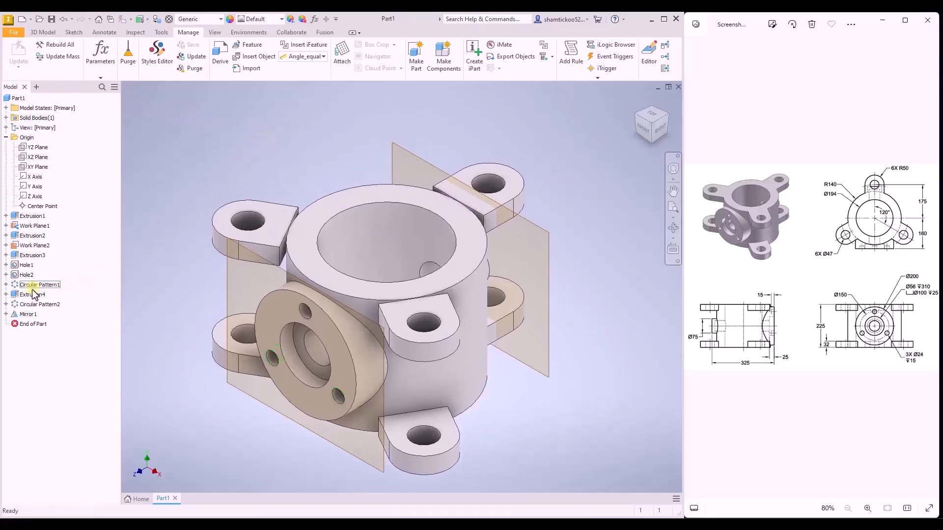
click(6, 295)
click(36, 304)
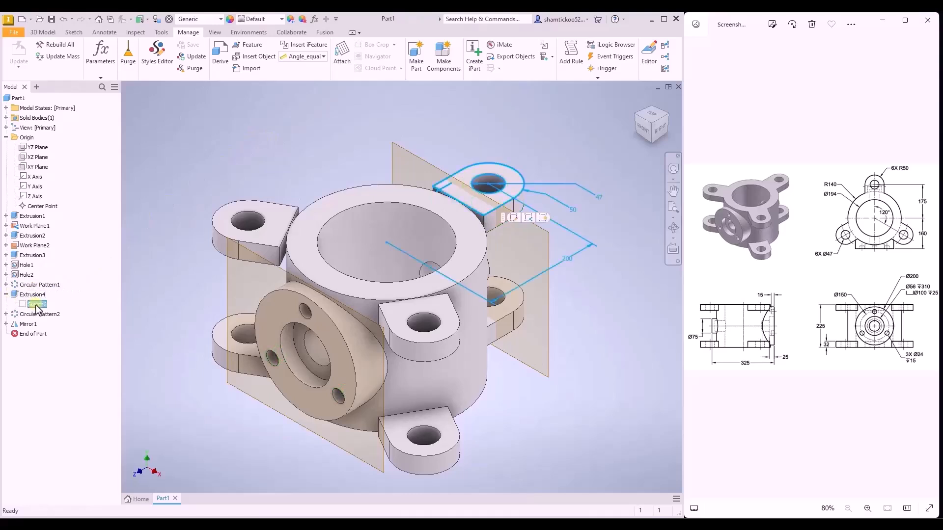
right_click(35, 305)
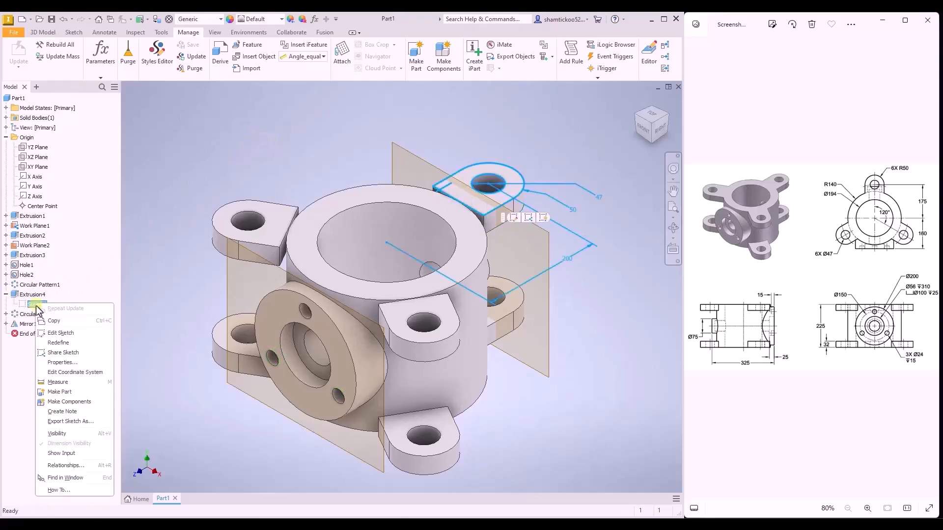
click(55, 334)
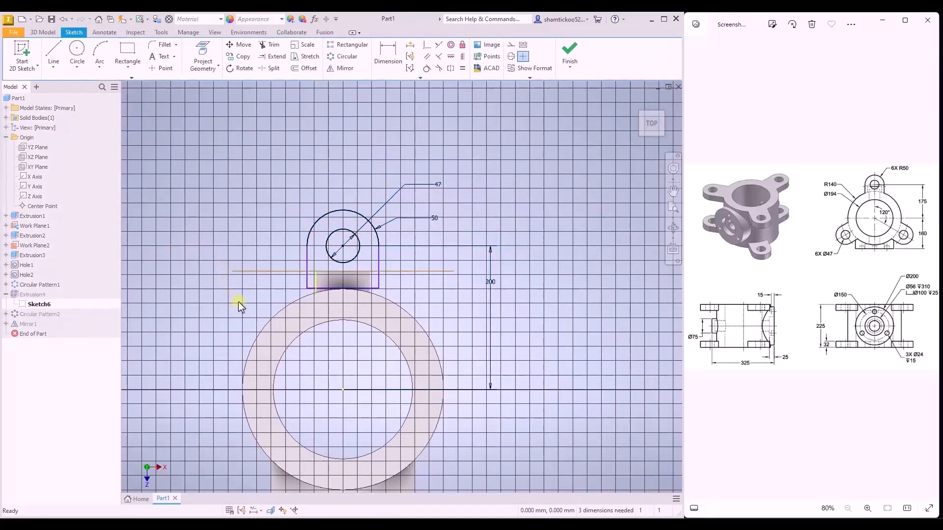
click(197, 55)
click(295, 300)
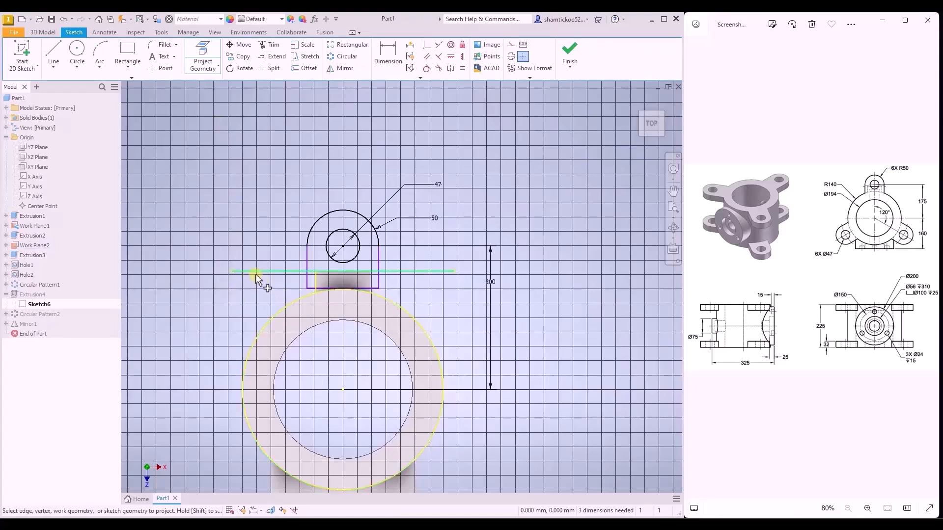
key(Escape)
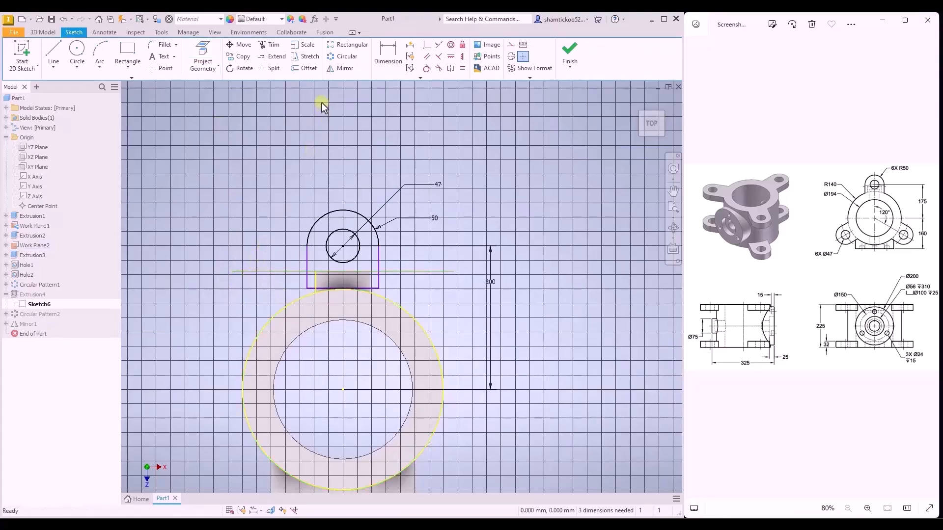
- Extend both side lines of the lug profile to the projected outer circle
click(274, 56)
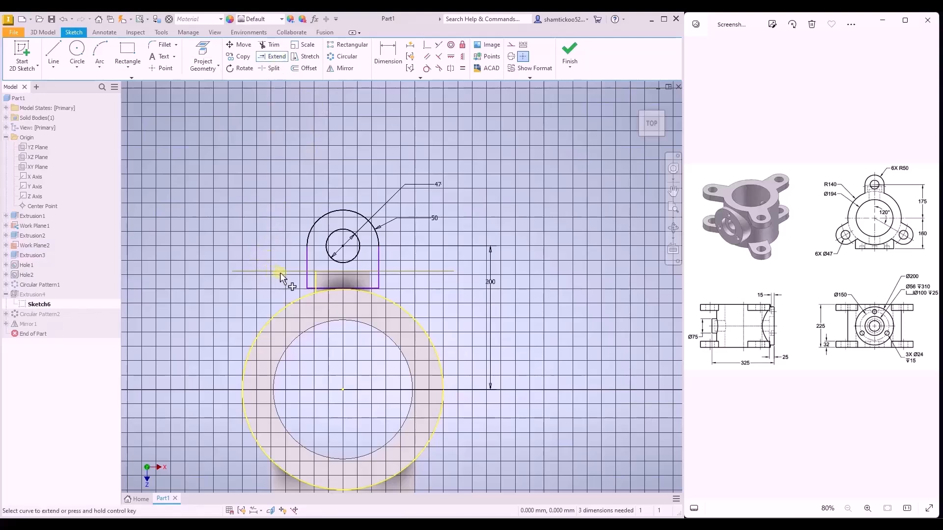
click(306, 278)
click(377, 279)
key(Escape)
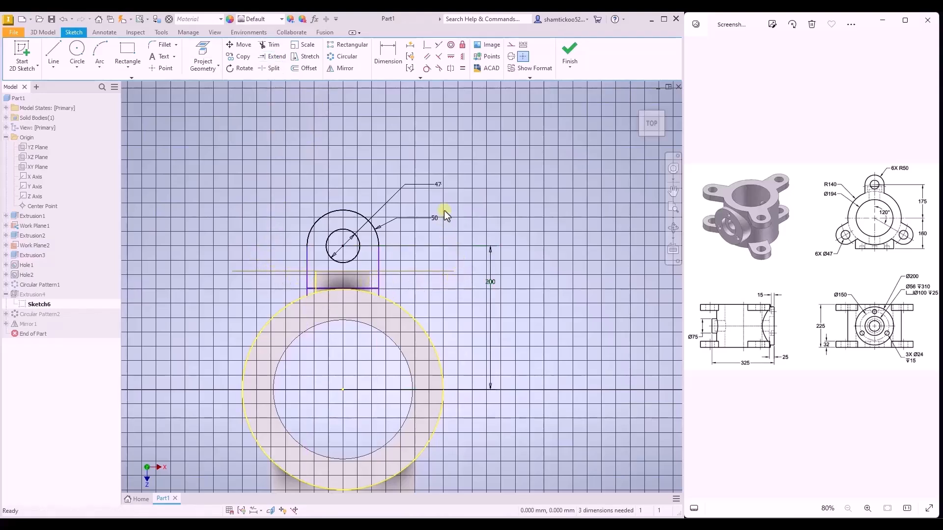
- Trim away the lug profile's straight base line and finish the sketch, accepting the update errors
click(271, 46)
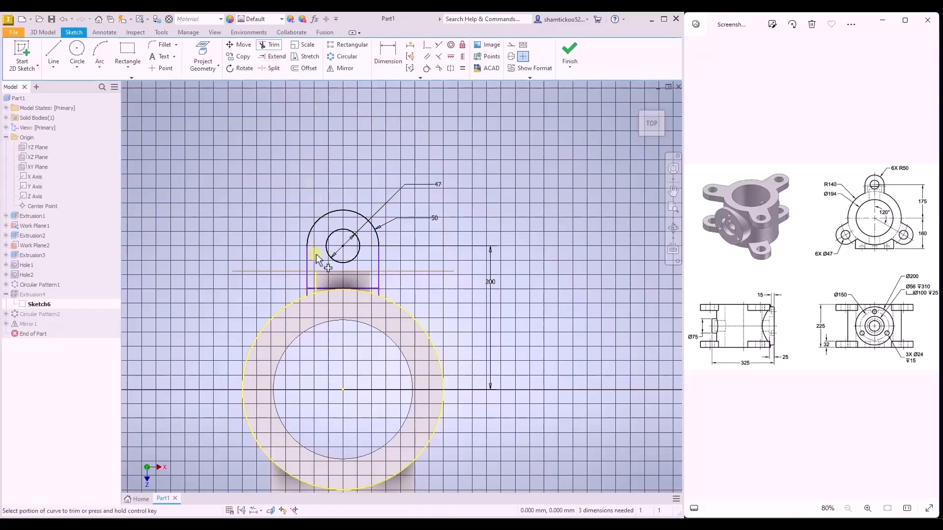
drag(313, 290, 317, 289)
scroll(336, 292, up, 5)
click(294, 291)
scroll(532, 275, down, 5)
drag(578, 307, 568, 319)
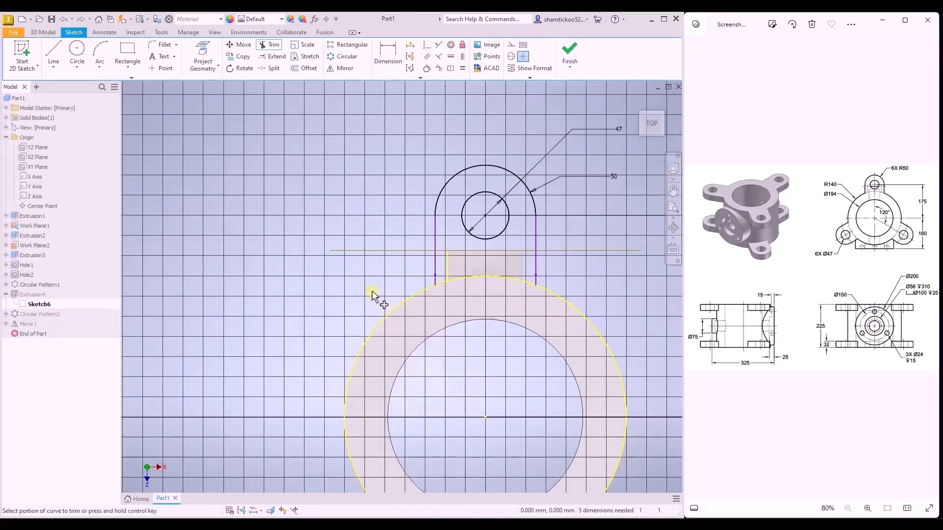
mouse_move(362, 279)
shift+middle_down()
mouse_move(342, 247)
mouse_move(319, 248)
mouse_move(351, 251)
shift+middle_up()
click(569, 53)
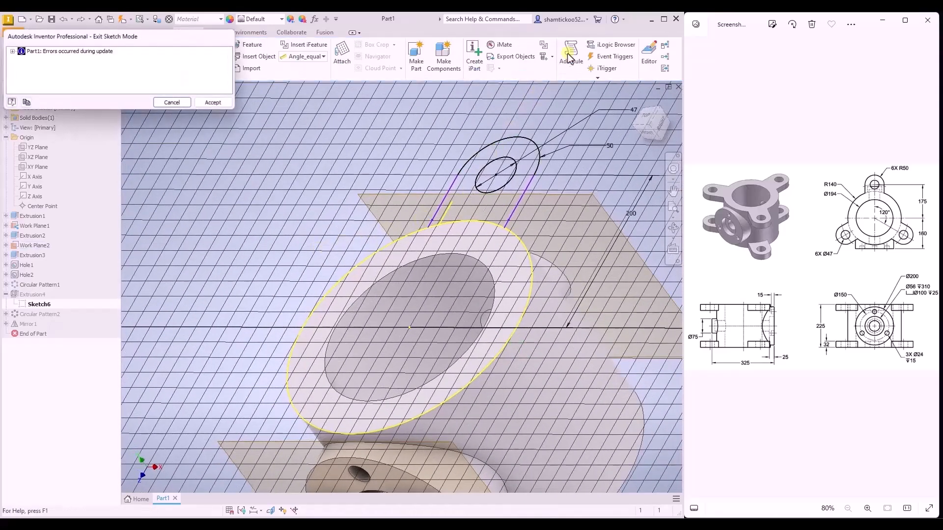
click(209, 103)
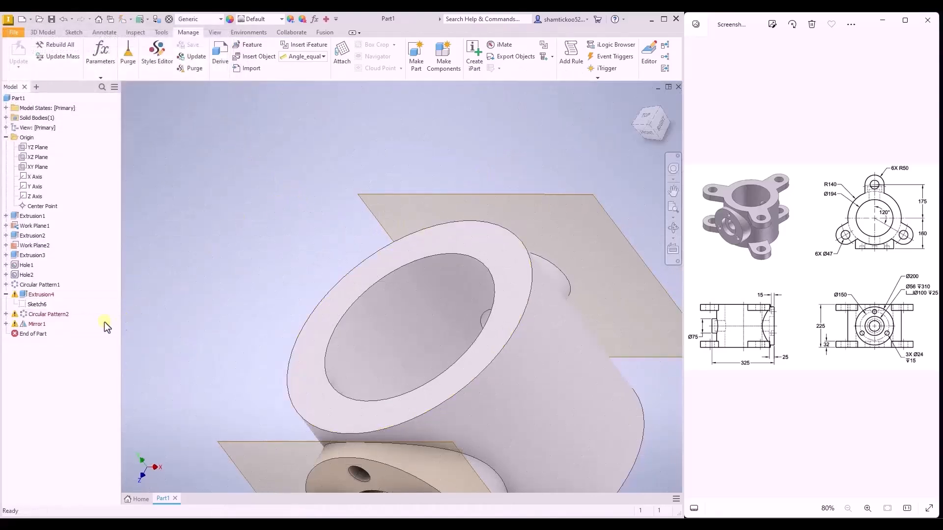
- Edit the lug extrusion and reselect the closed profile around the hole, bounded by the projected circle
right_click(45, 295)
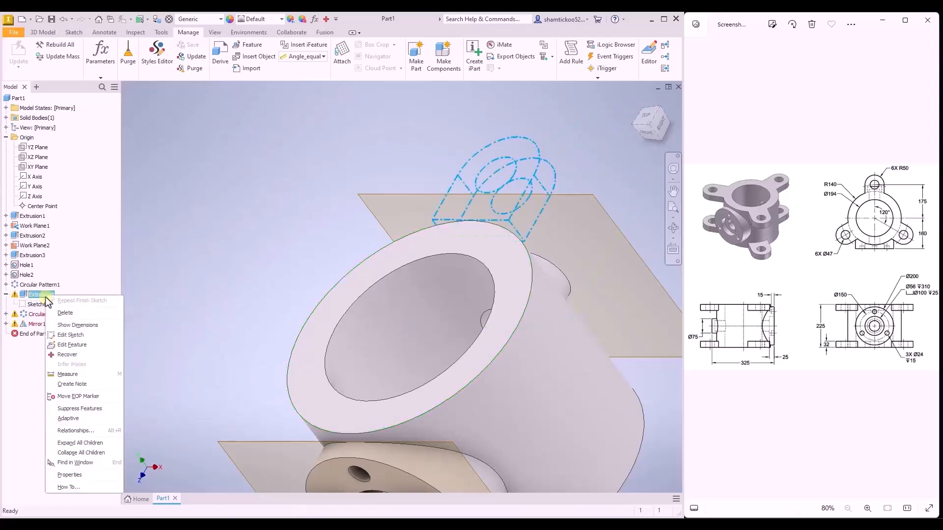
click(70, 344)
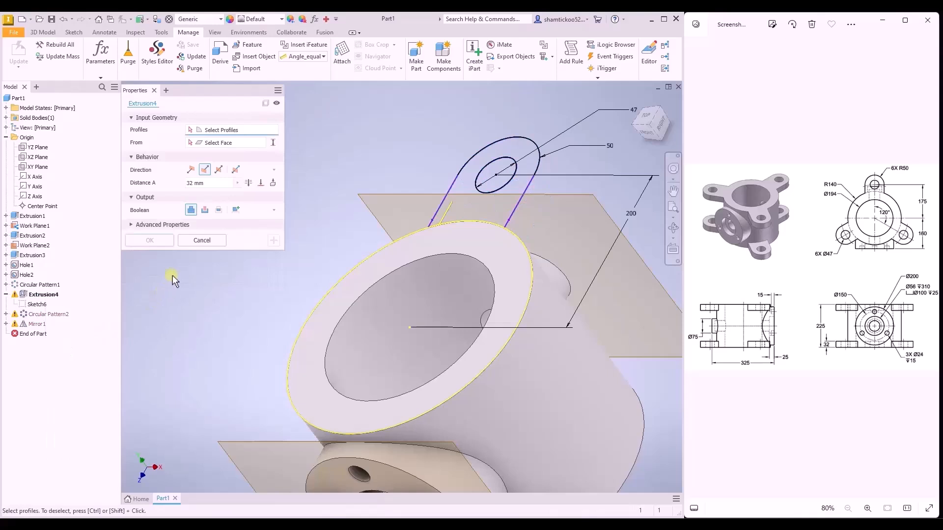
click(483, 203)
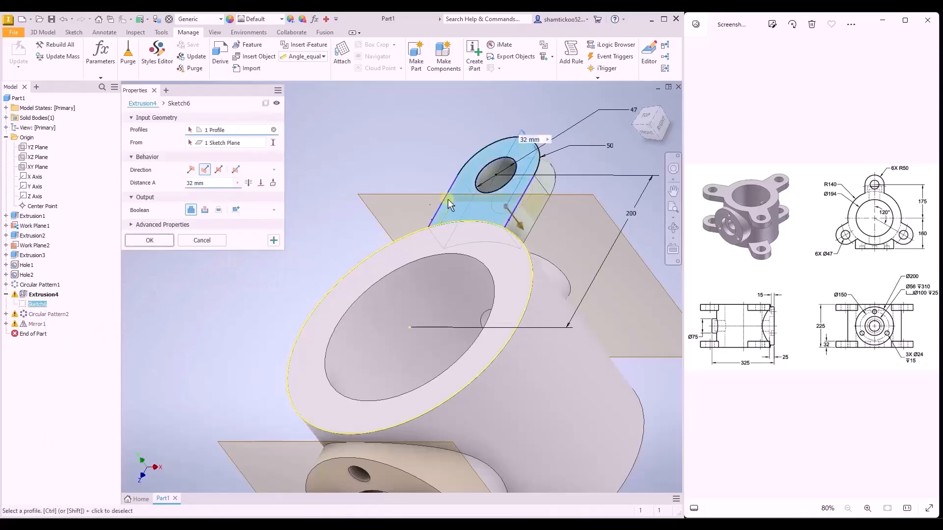
click(152, 241)
- Set the lug hole's distance from the bore centre to 175 mm and update the part
scroll(311, 213, down, 3)
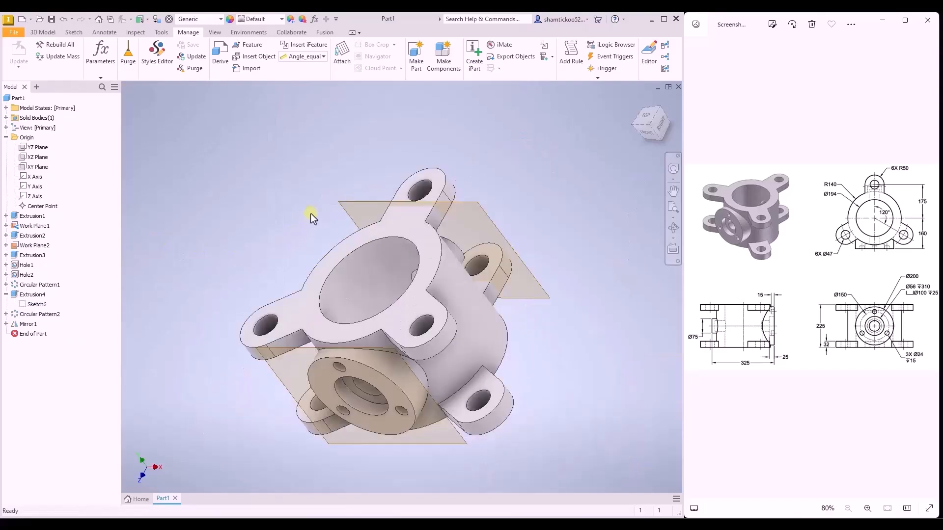
shift+middle_drag(310, 213, 319, 207)
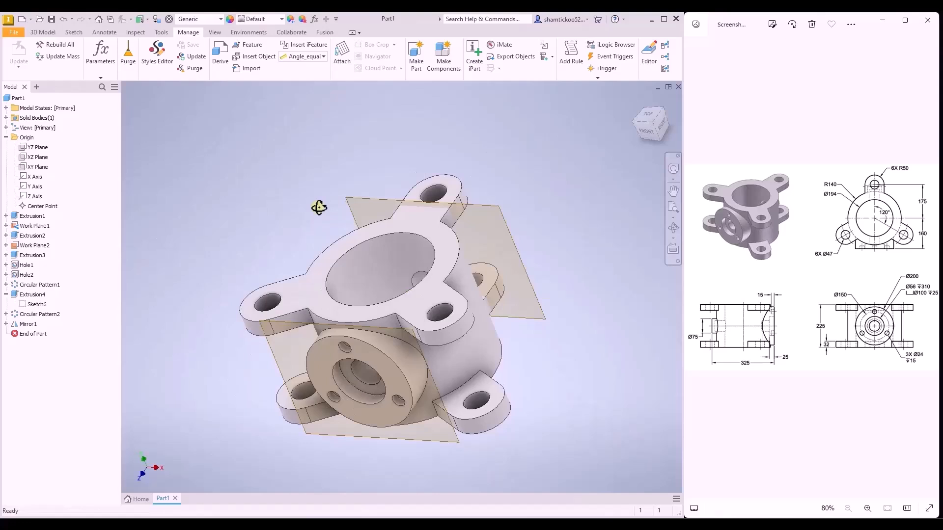
right_click(37, 296)
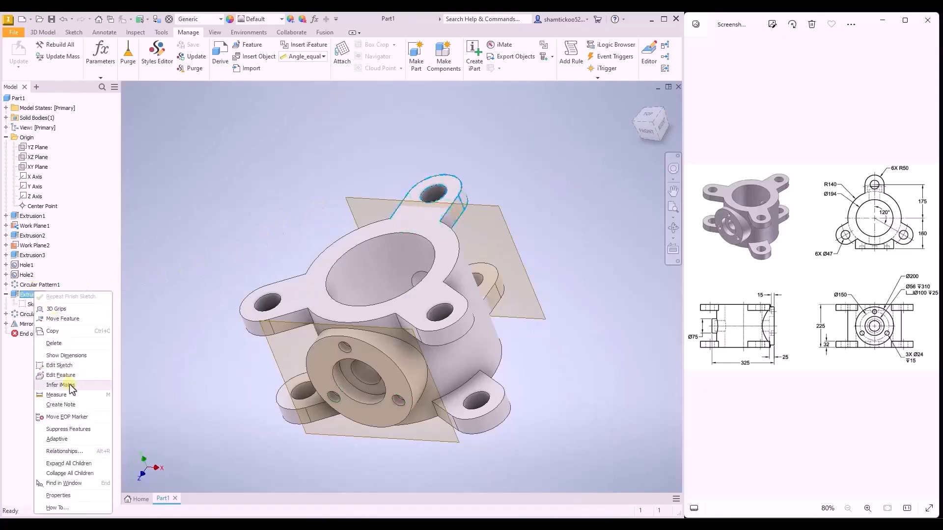
click(70, 365)
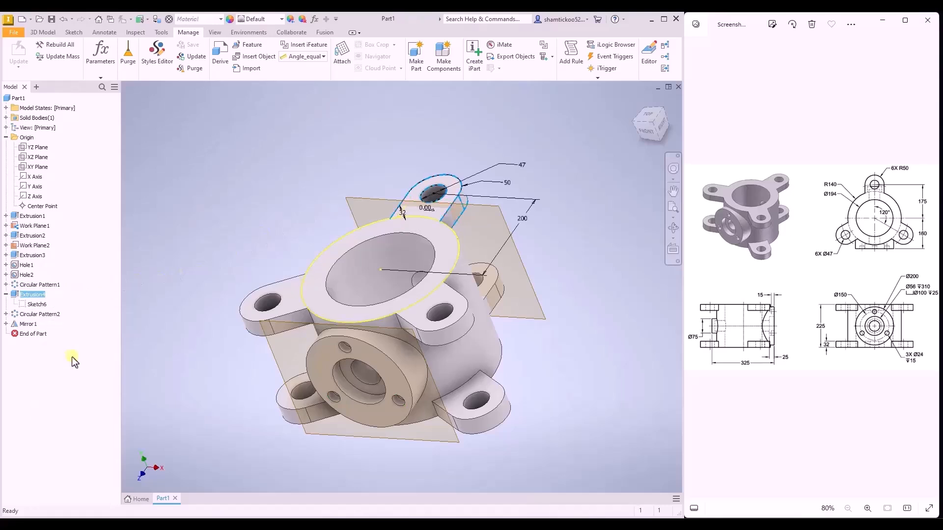
double_click(524, 219)
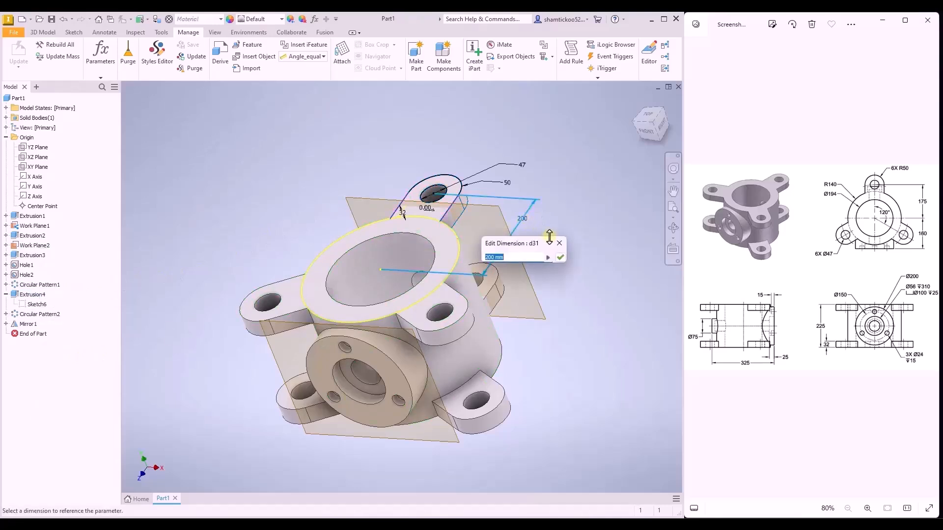
text(175)
key(Return)
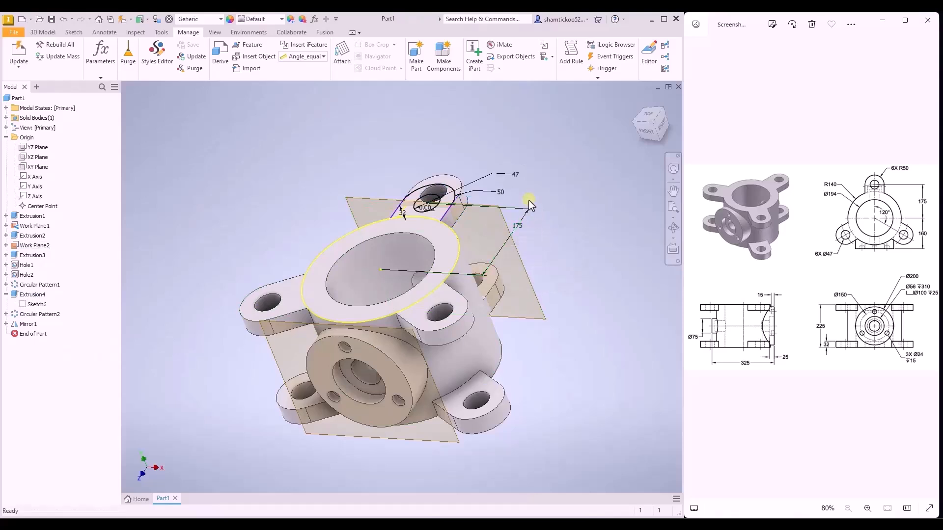
click(18, 65)
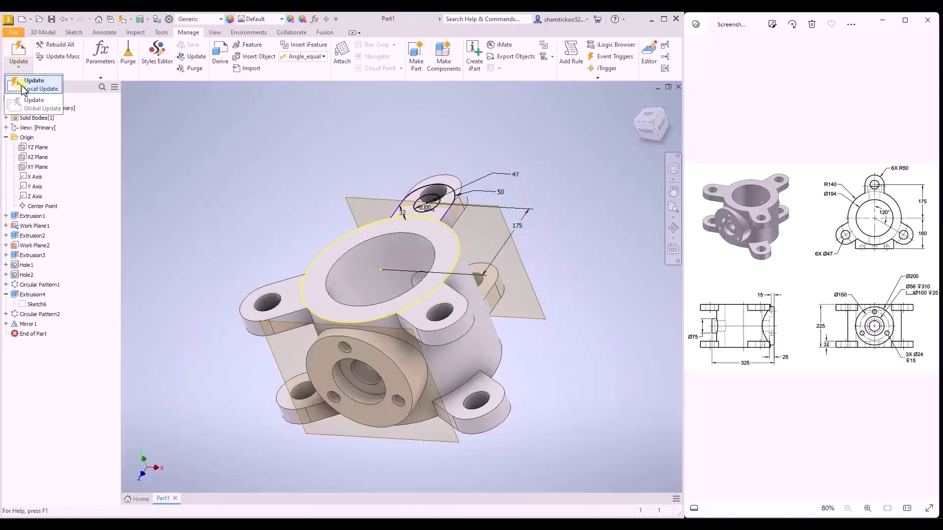
click(22, 85)
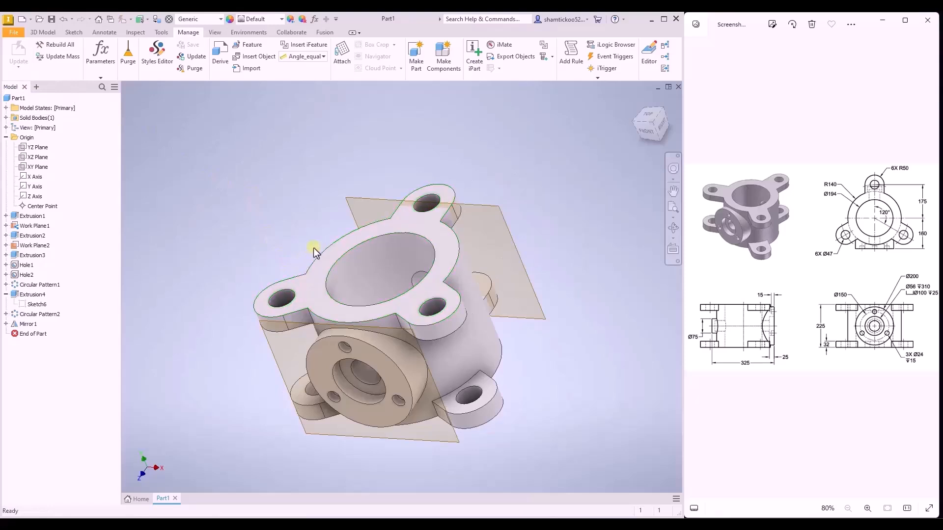
- Set the lug hole's distance back to 200 mm and rebuild the part
right_click(40, 297)
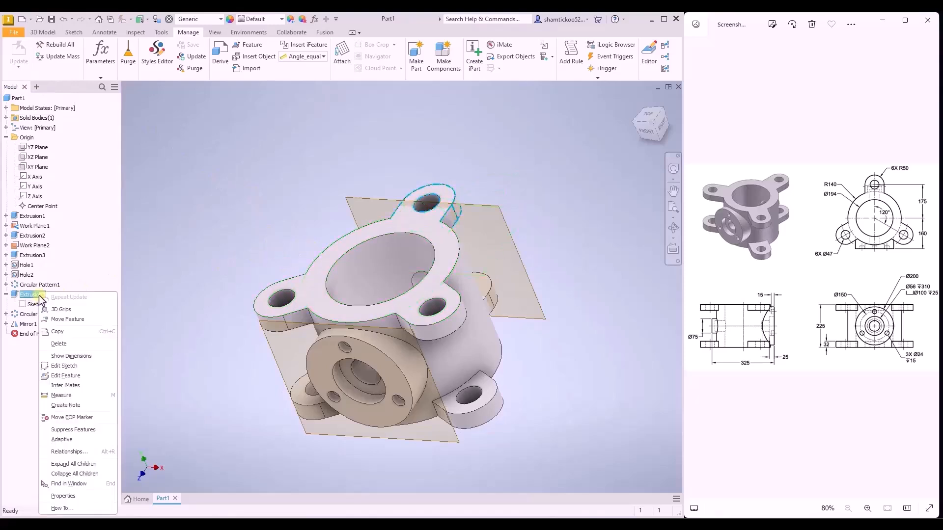
click(64, 376)
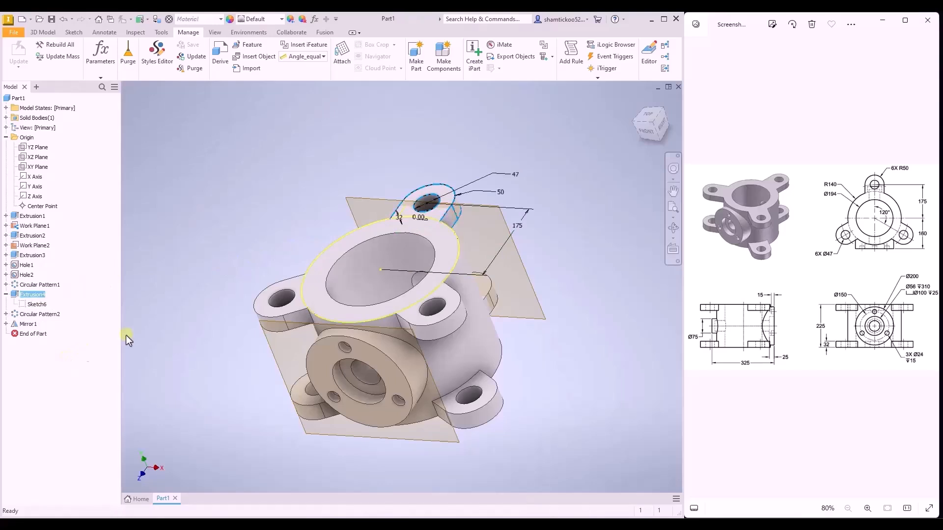
double_click(518, 226)
text(200)
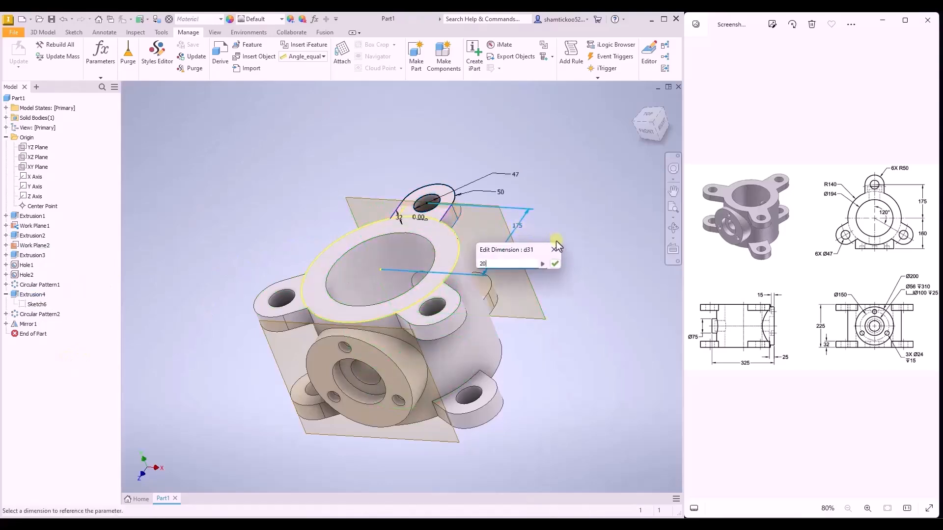
click(558, 265)
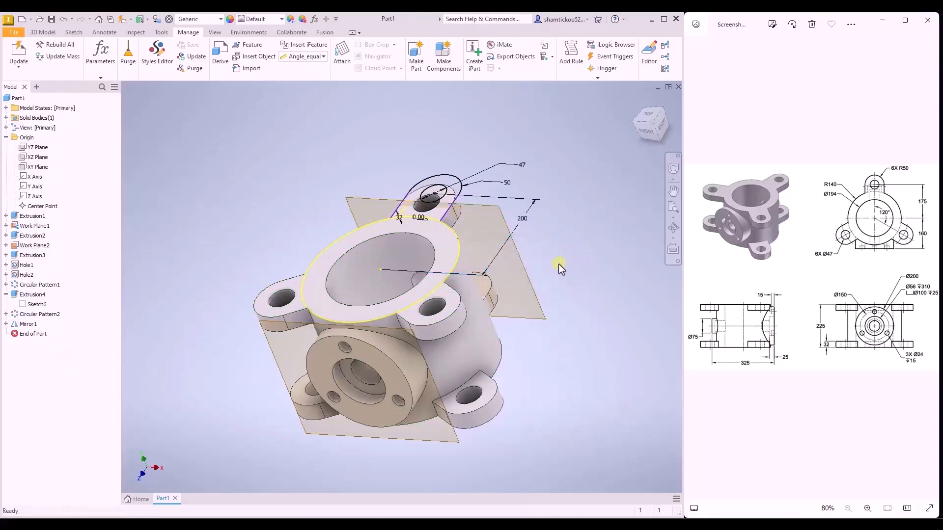
click(22, 68)
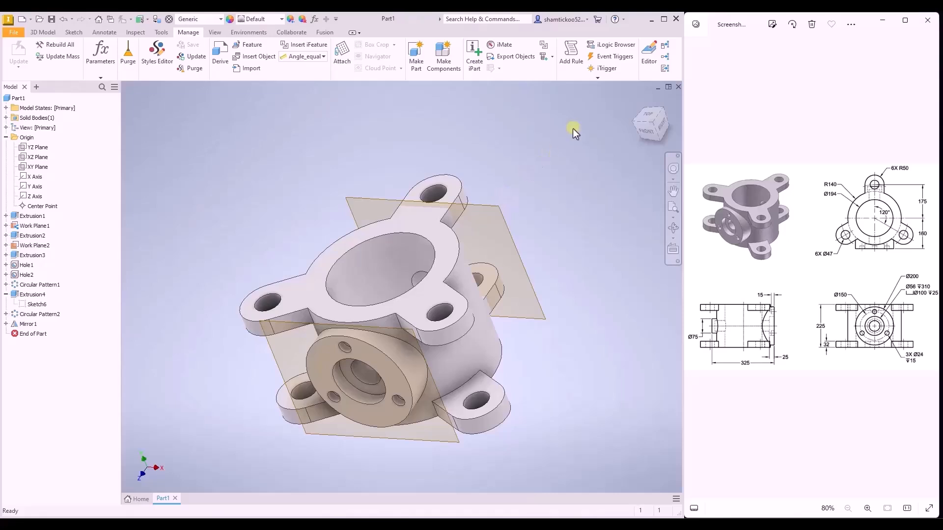
- Save the part as c07tut03 in the c07tut03 folder, accepting the location outside the active project
click(636, 99)
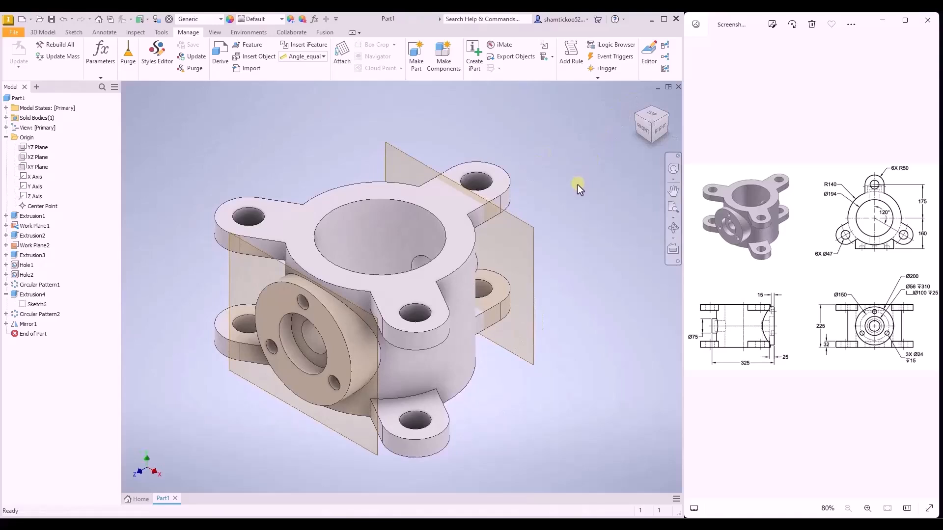
click(51, 20)
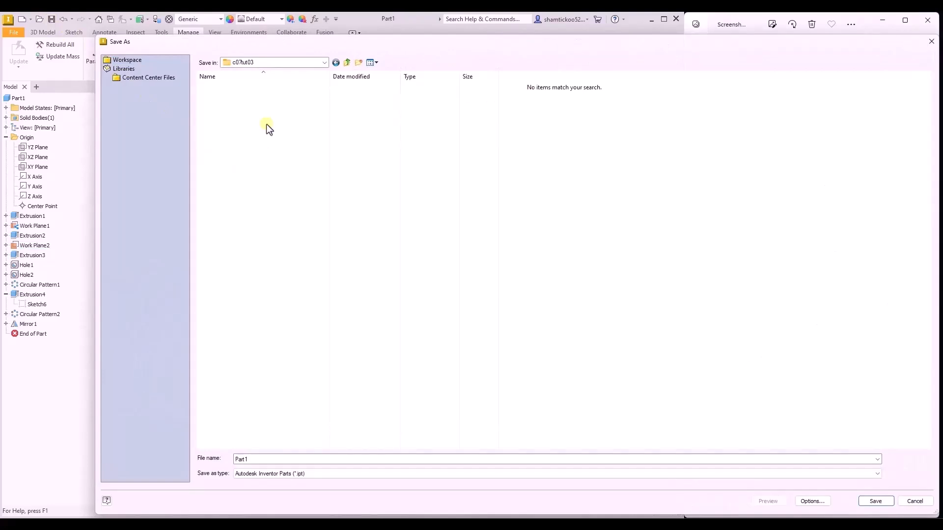
double_click(250, 460)
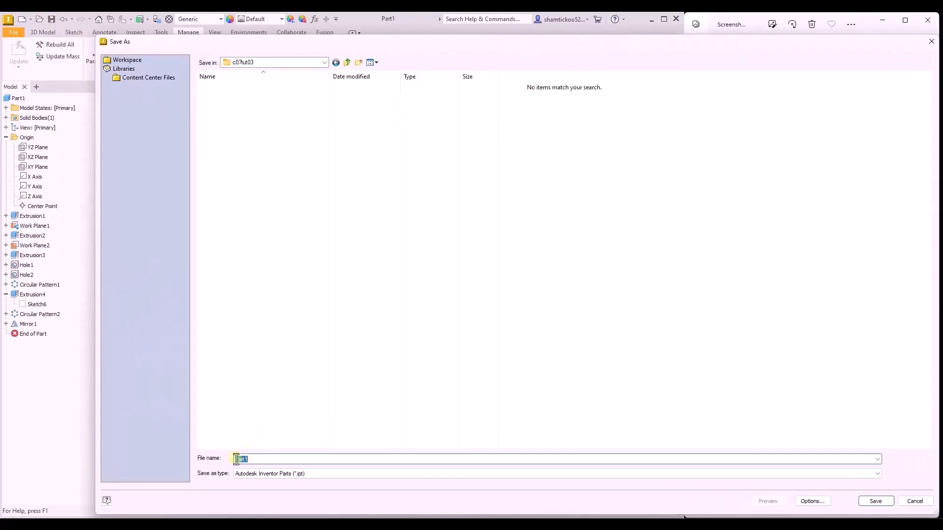
text(c07tut03)
click(886, 502)
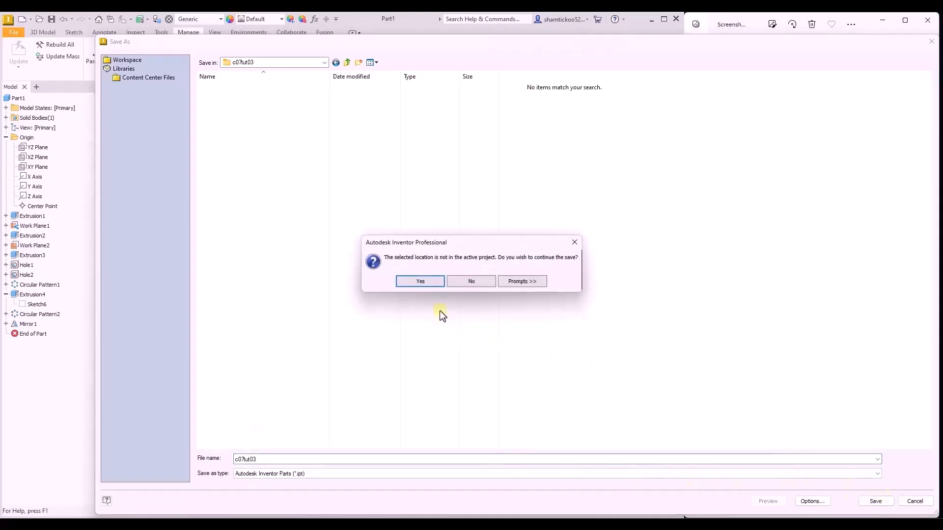
click(421, 281)
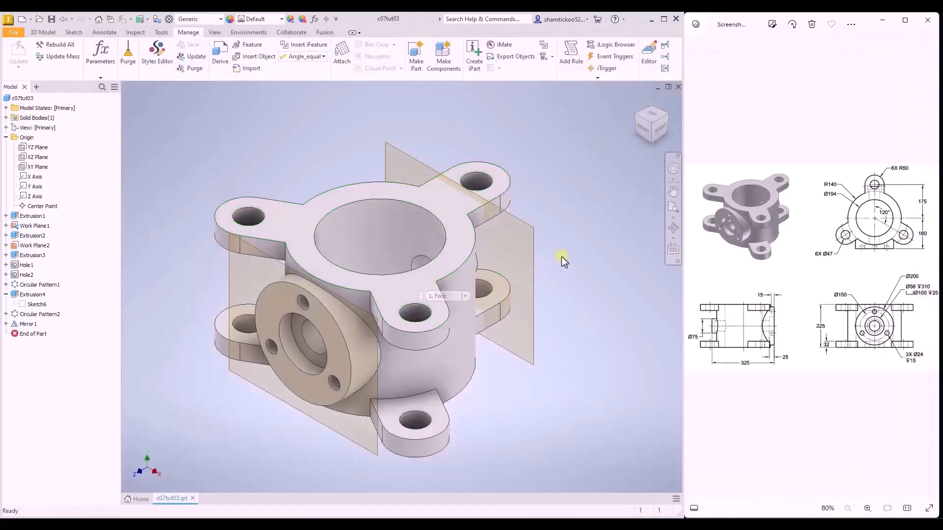